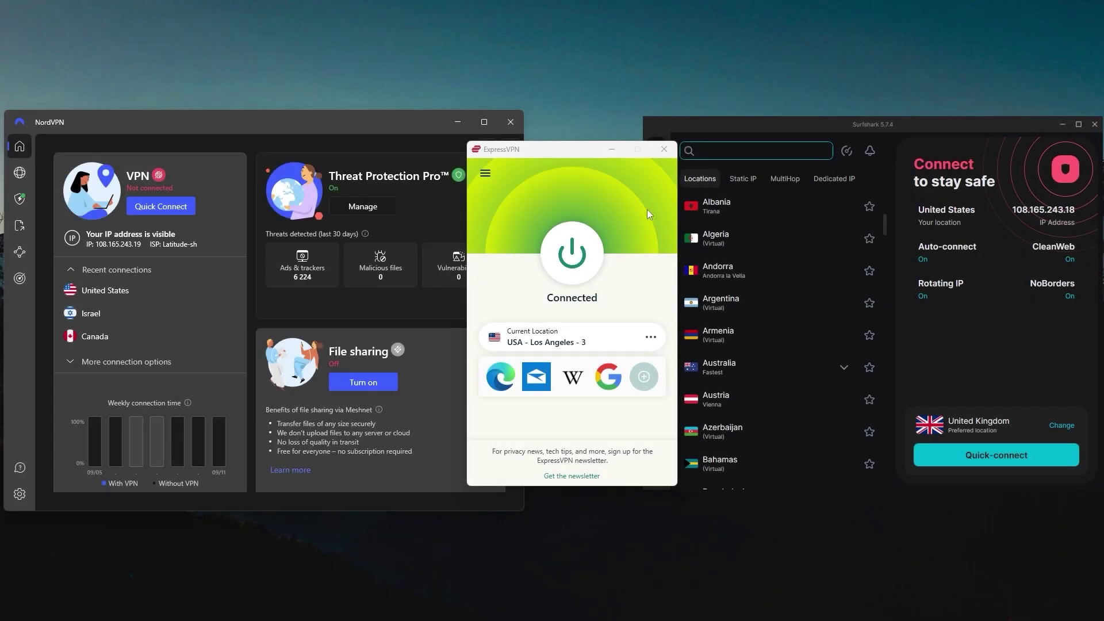
Switch between the ExpressVPN and NordVPN windows and expand NordVPN's more connection options
left_click(562, 152)
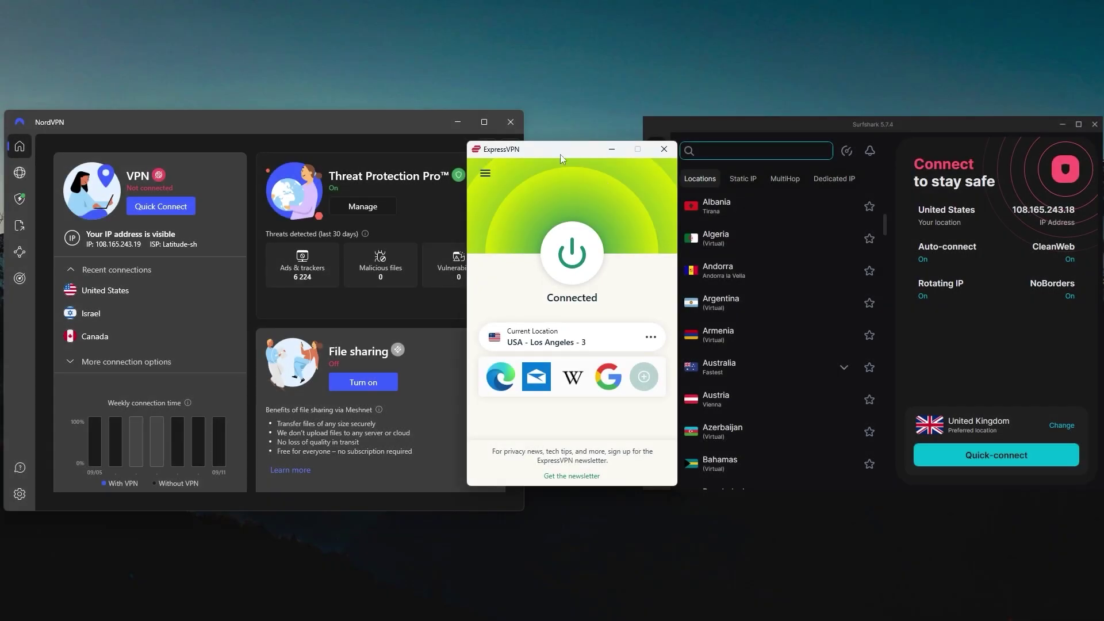
left_click(344, 134)
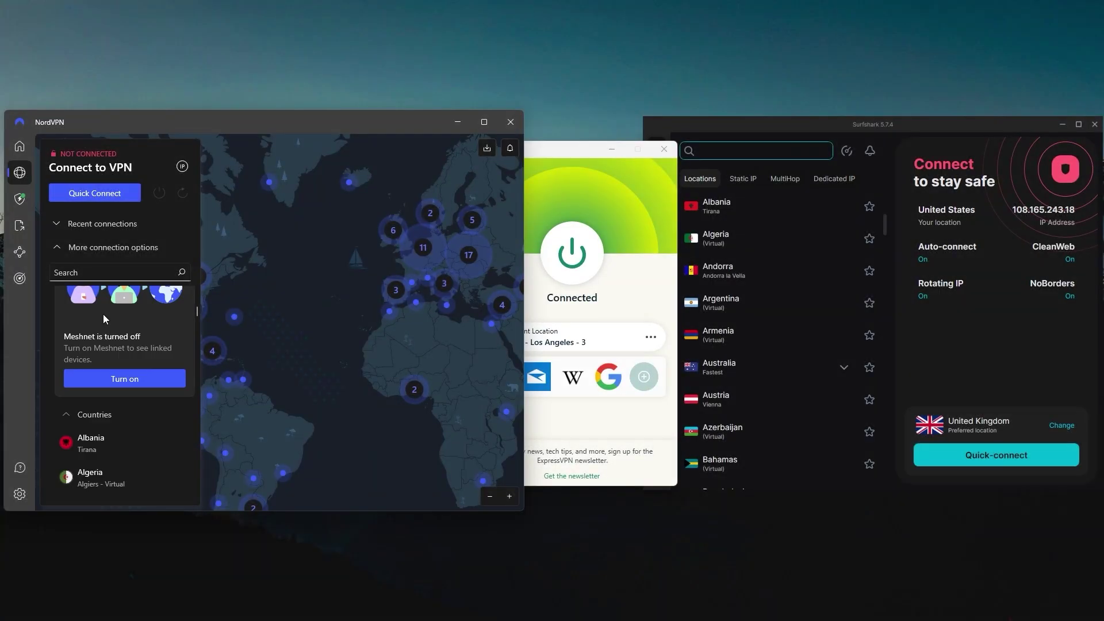
scroll(102, 314, "down", 4)
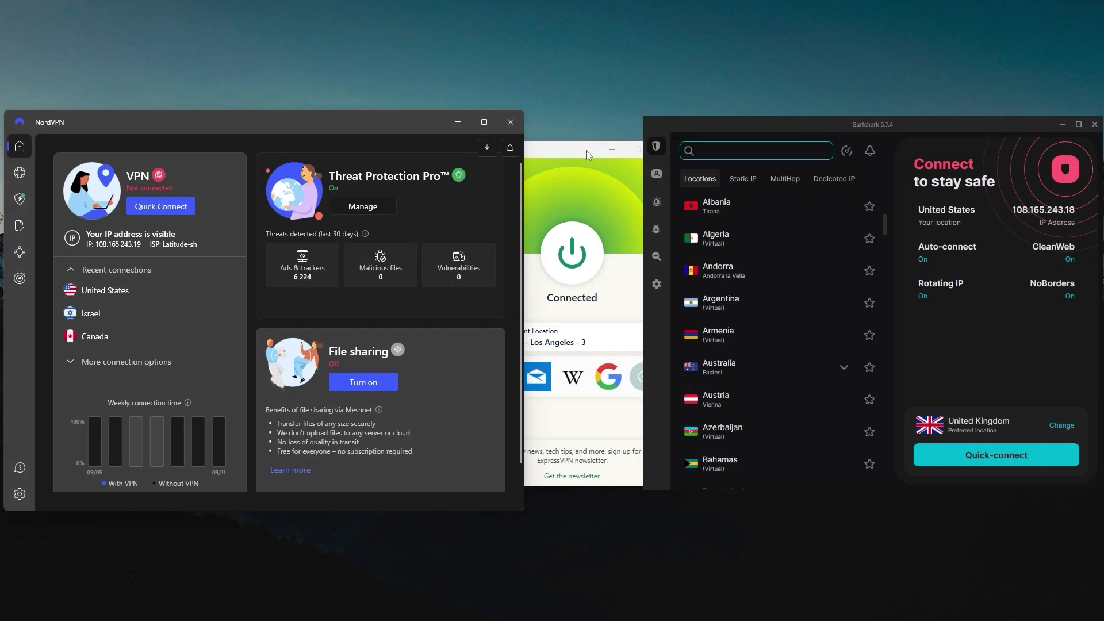
left_click(586, 150)
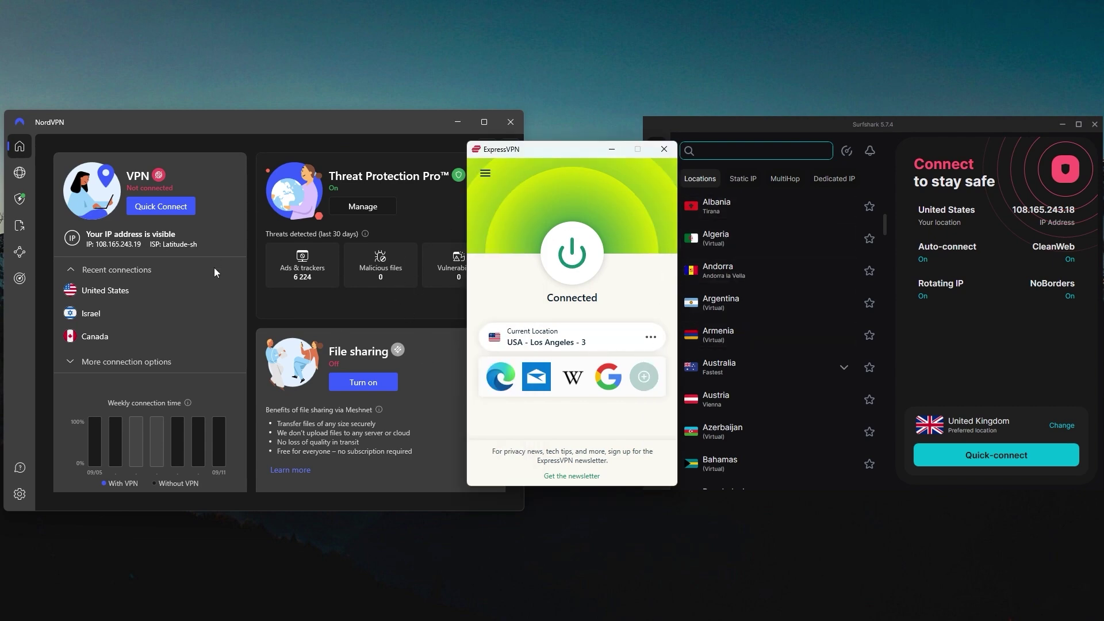
left_click(153, 357)
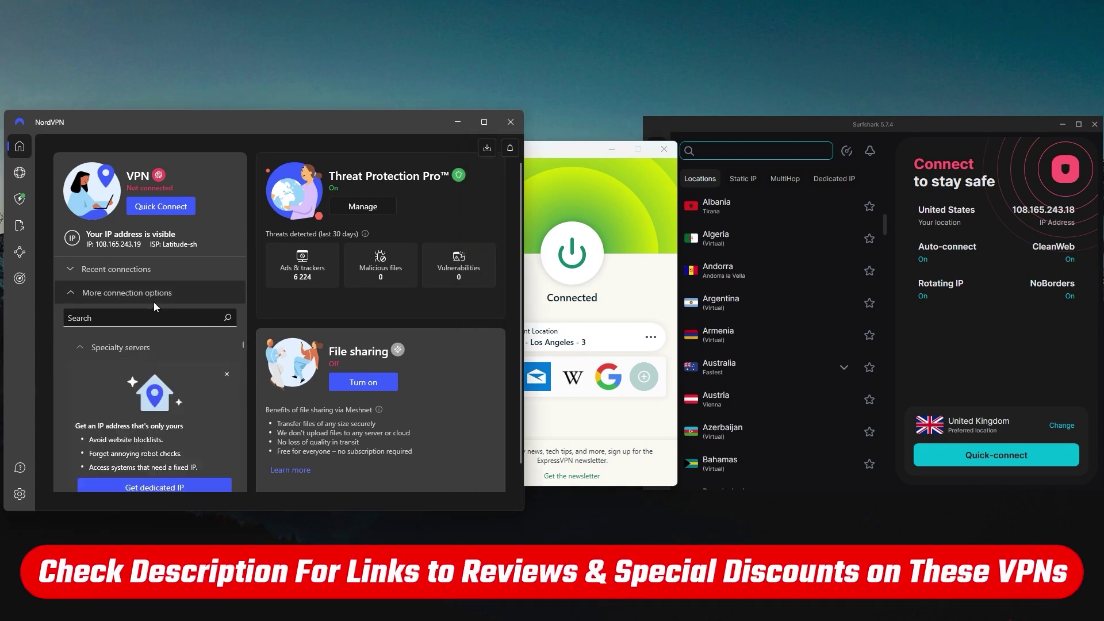
scroll(153, 302, "down", 1)
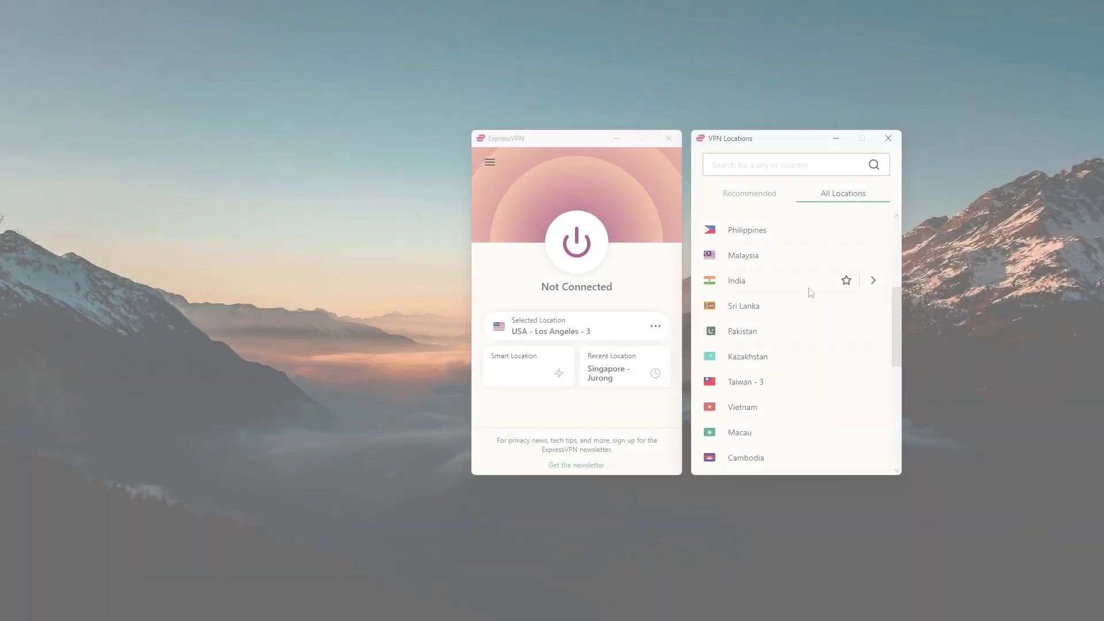
Connect ExpressVPN to USA - Los Angeles - 3 using the main window's power button
scroll(811, 293, "down", 5)
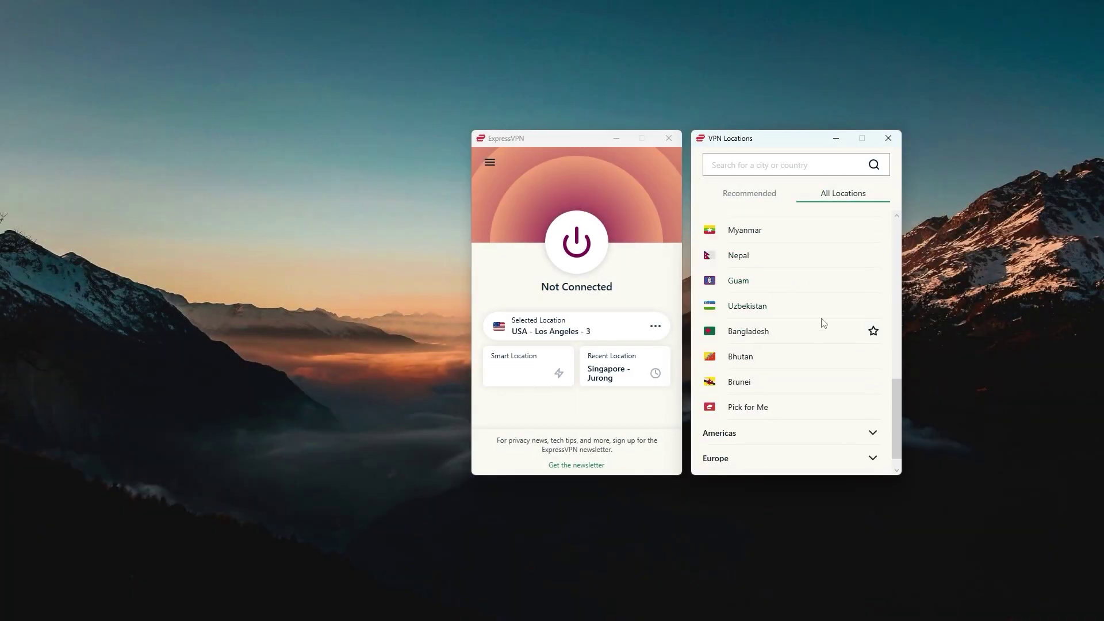
left_click(535, 282)
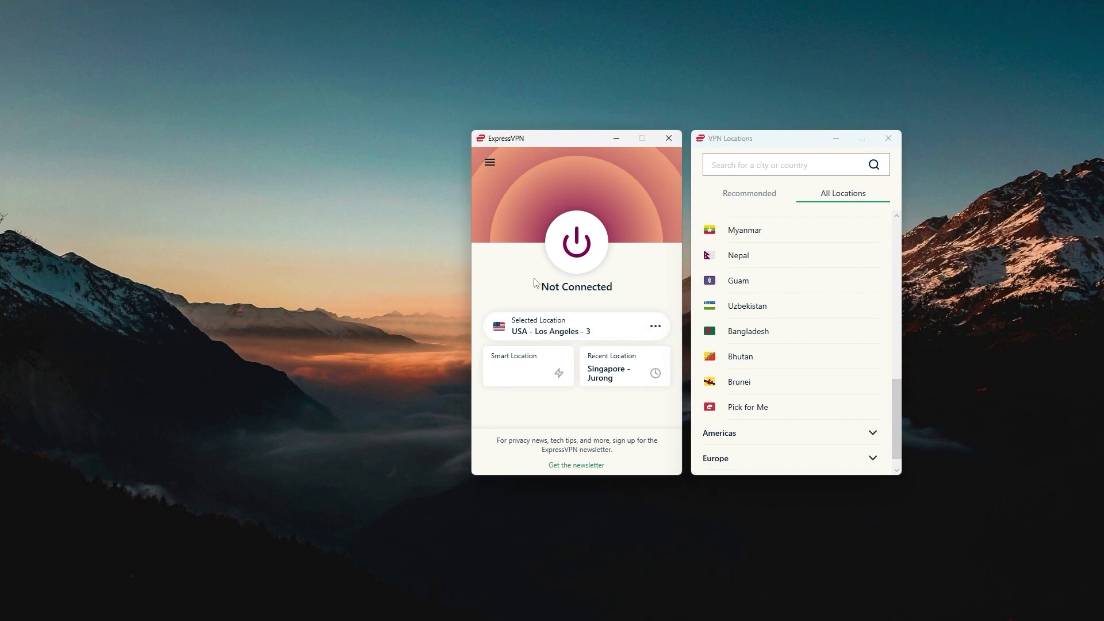
left_click(577, 242)
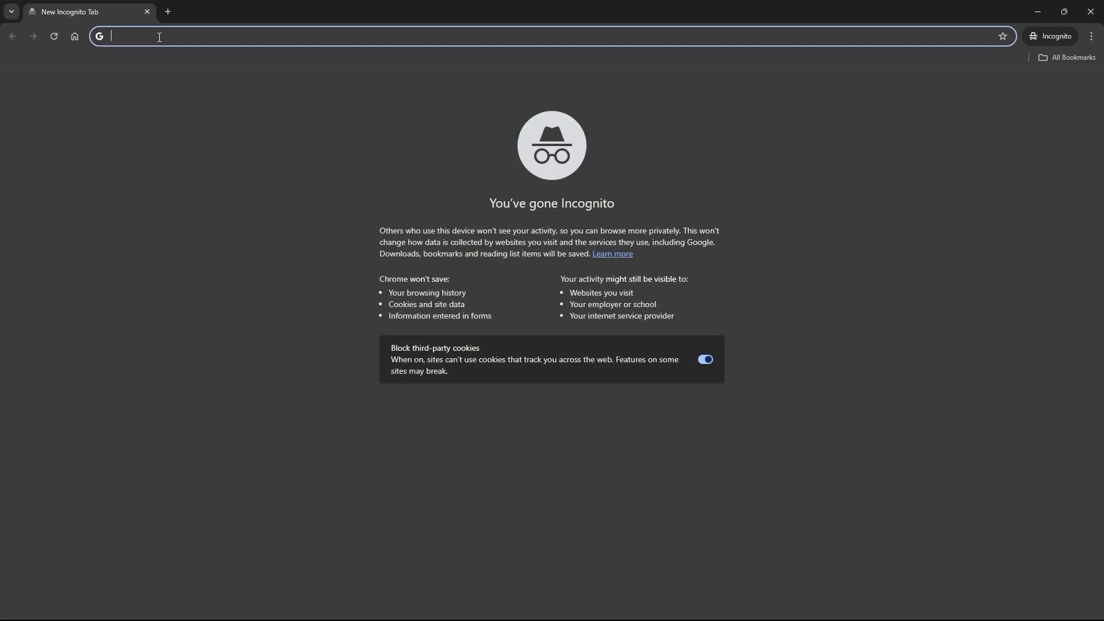
Search for the ExpressVPN download and get expressvpn_windows_12.41.0.40_release.exe from the ExpressVPN site, then run it
type("express")
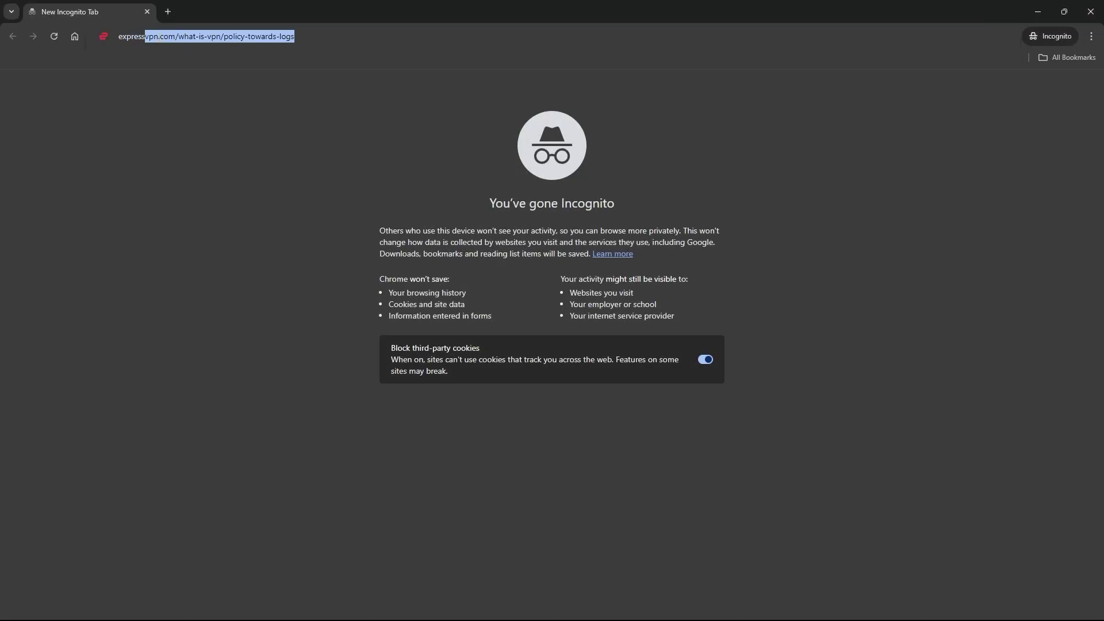
type("vpndownload")
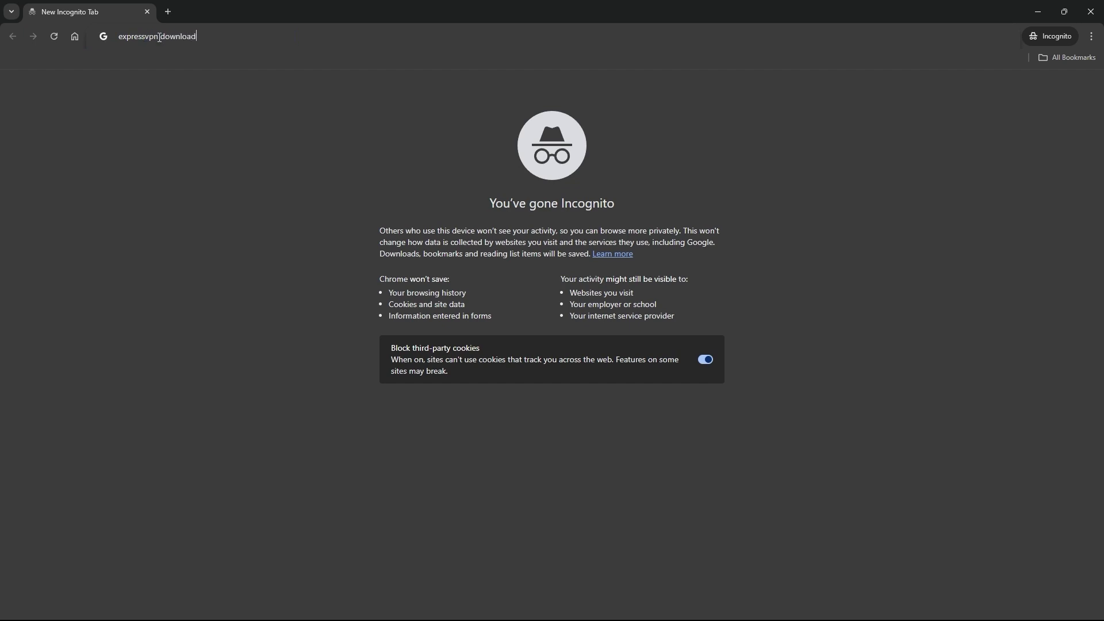
key("Return")
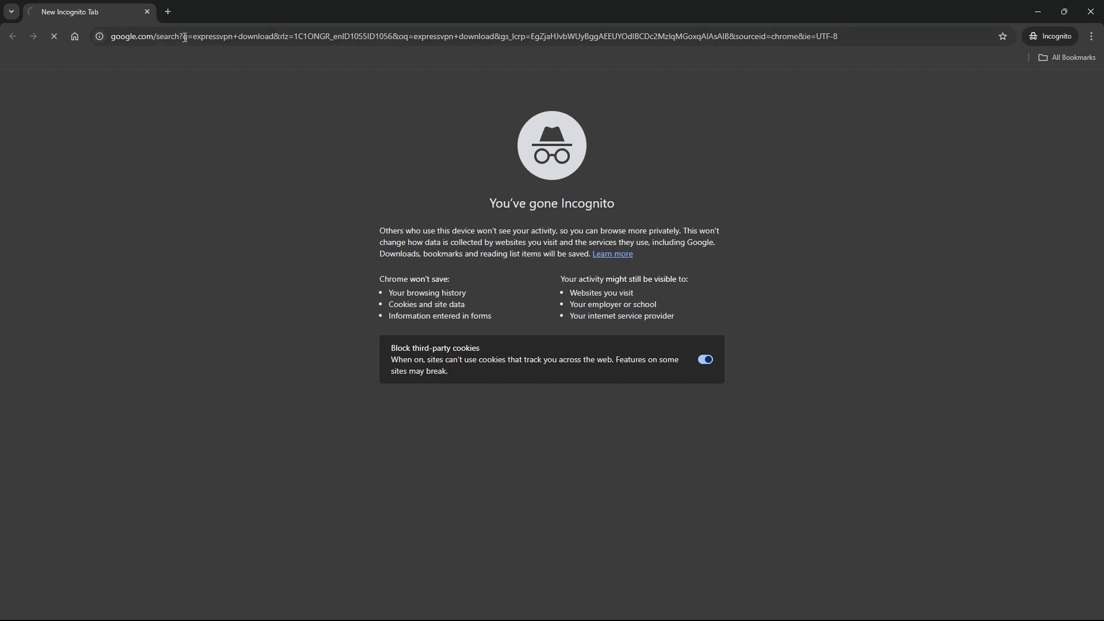
left_click(252, 192)
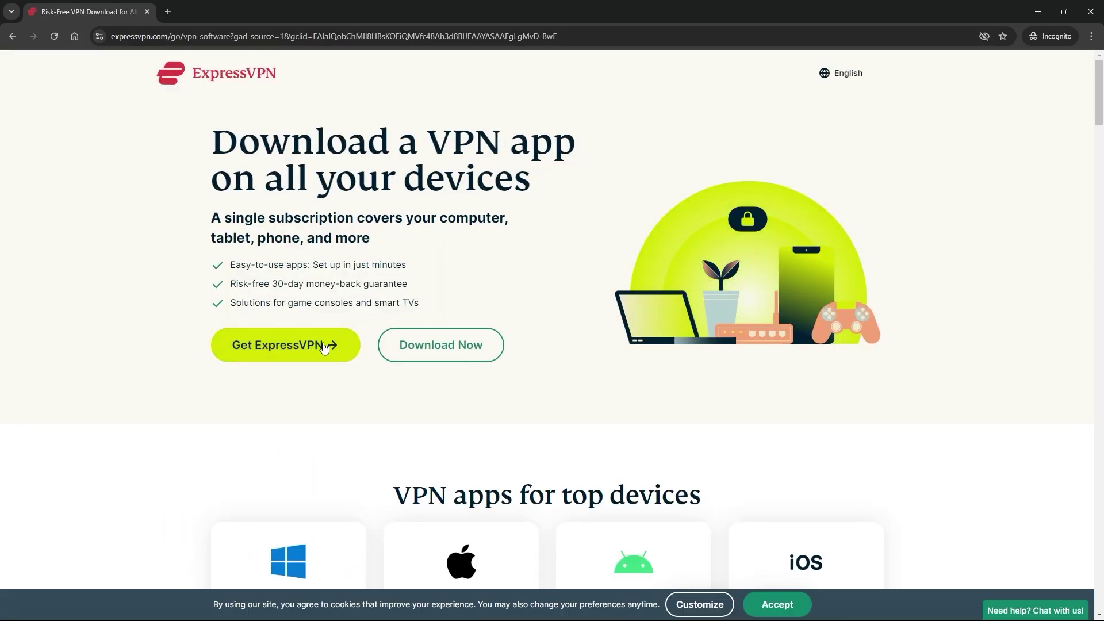
left_click(327, 352)
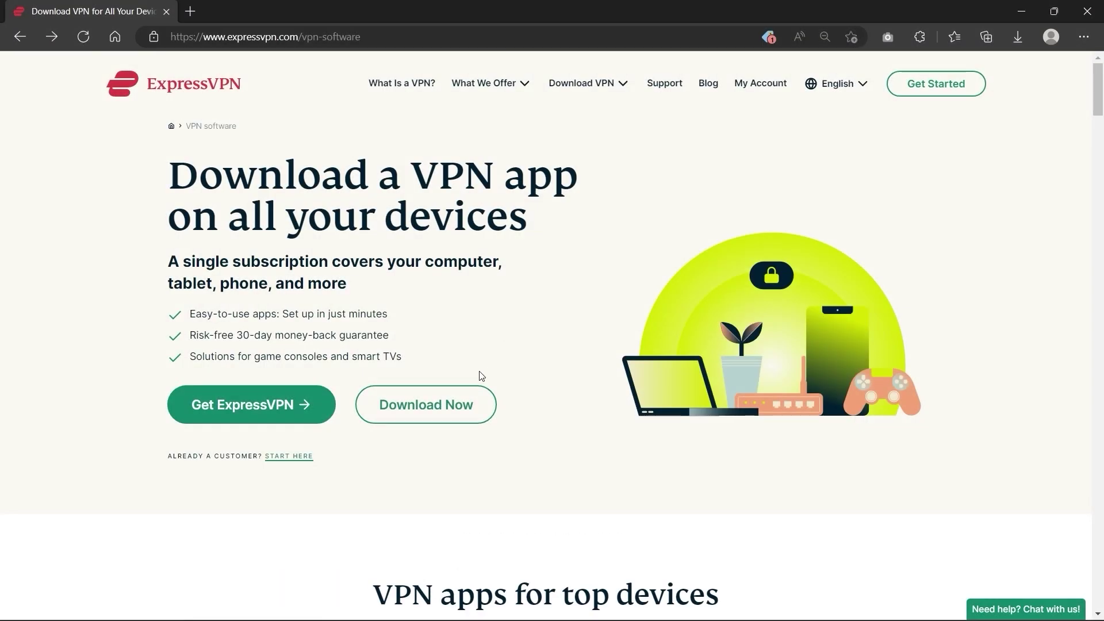
left_click(454, 398)
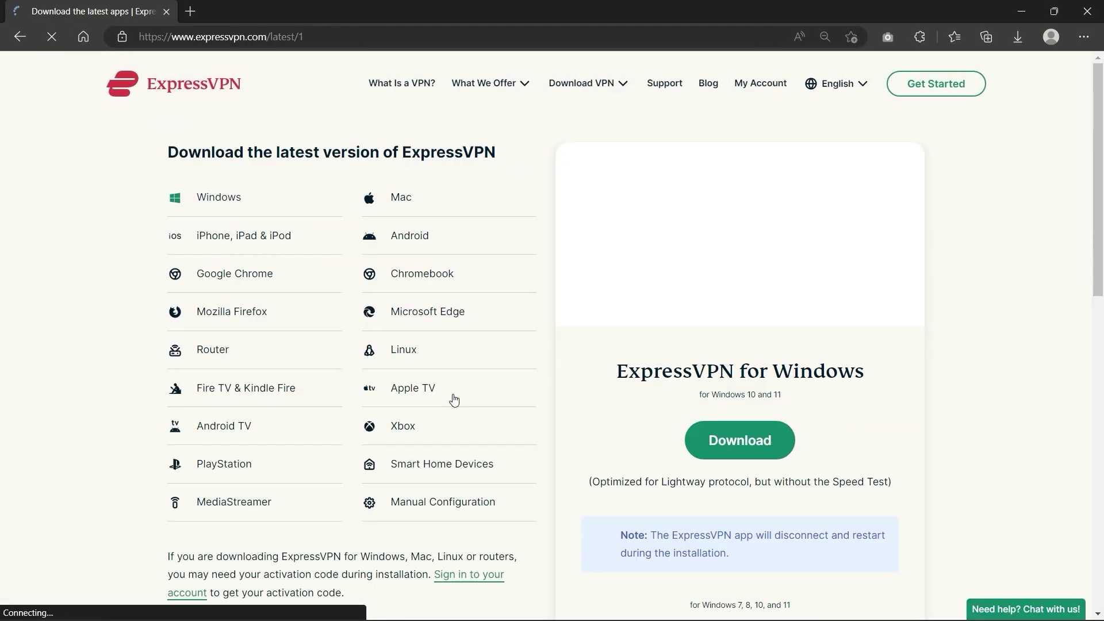
left_click(747, 451)
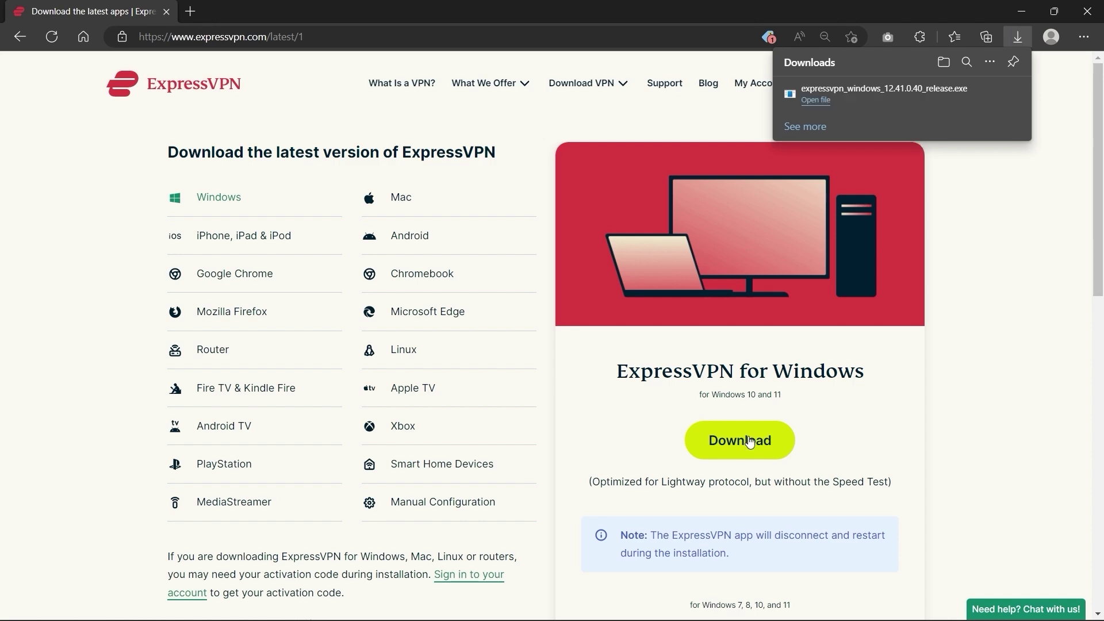
left_click(851, 103)
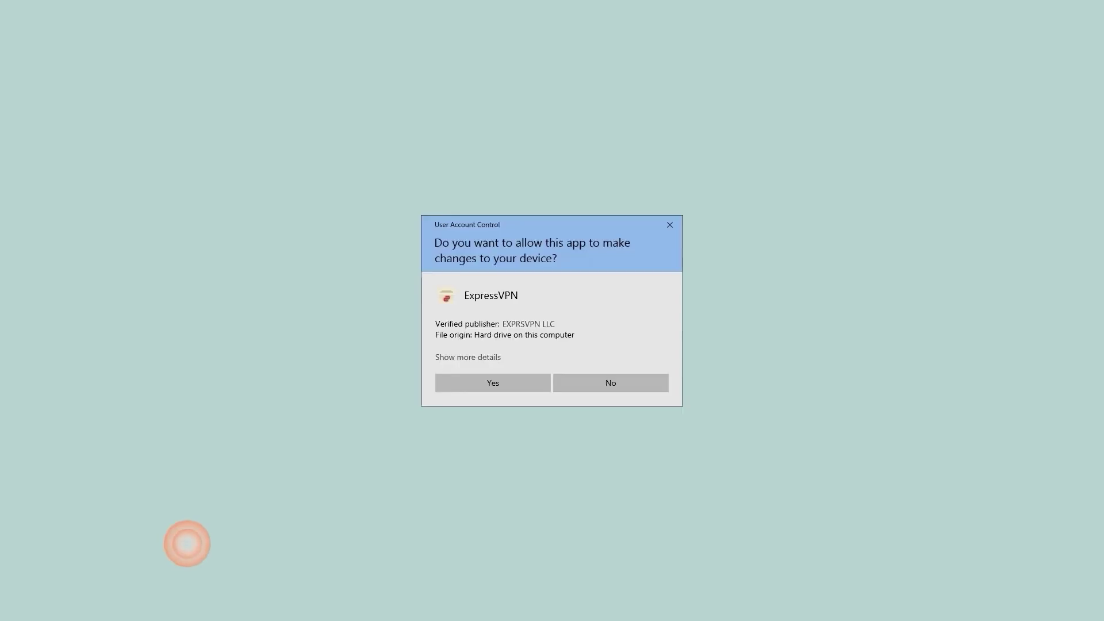
Approve both UAC prompts and finish the ExpressVPN installation past the What's New screen
left_click(492, 383)
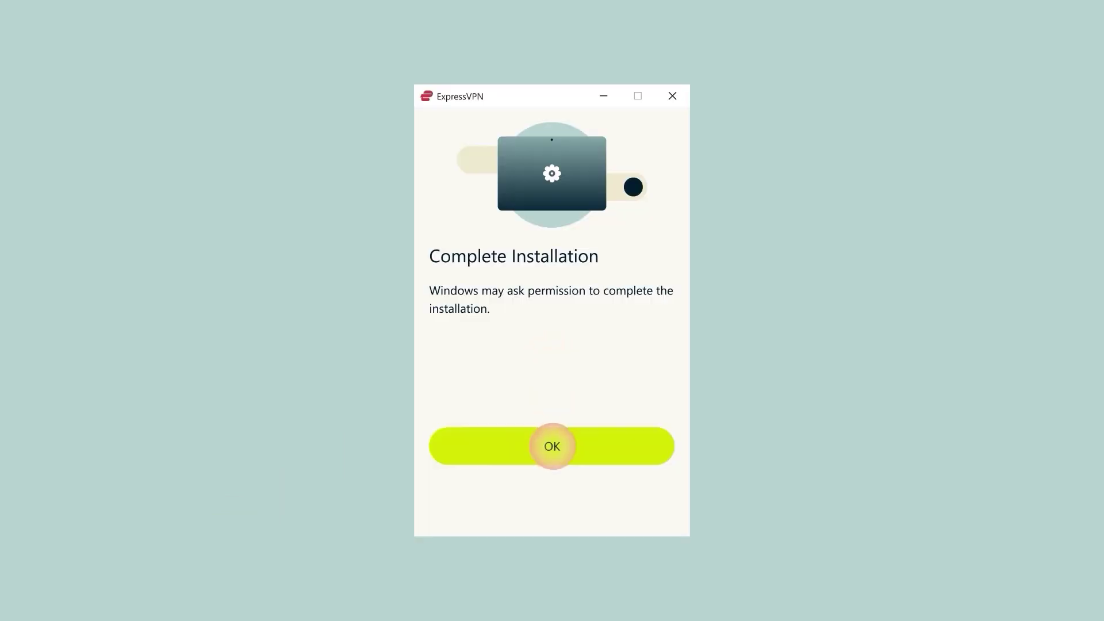
left_click(552, 446)
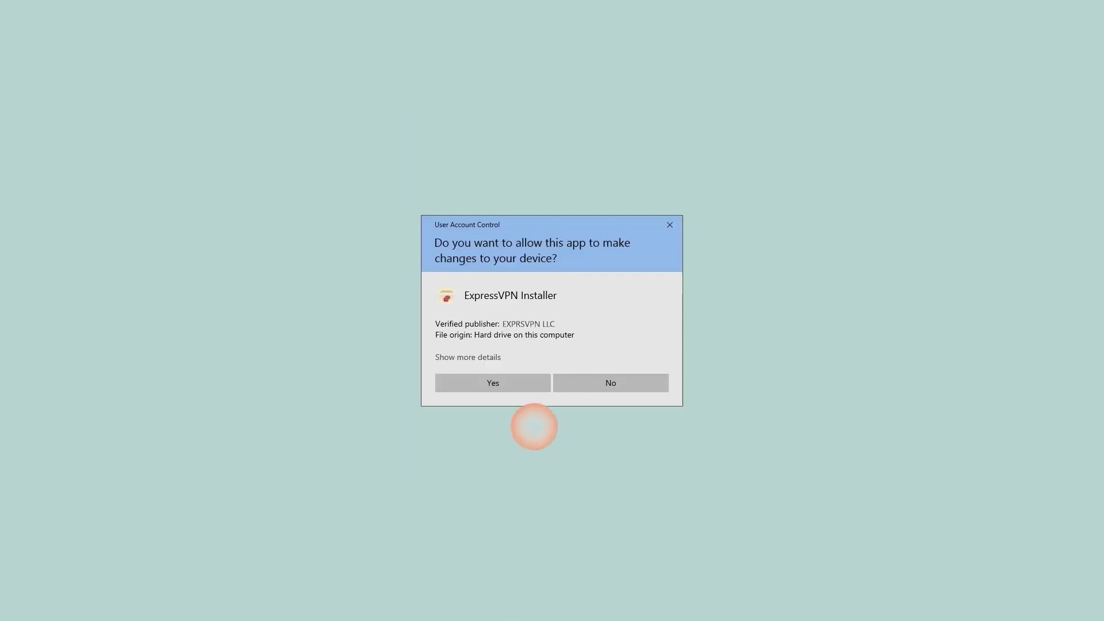
left_click(493, 383)
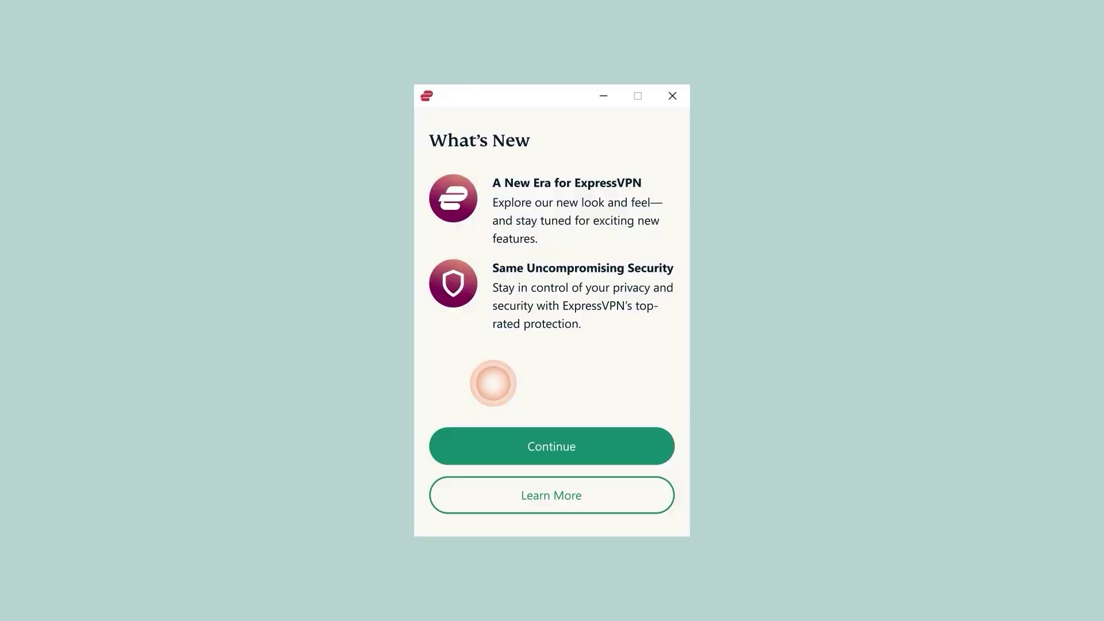
left_click(551, 447)
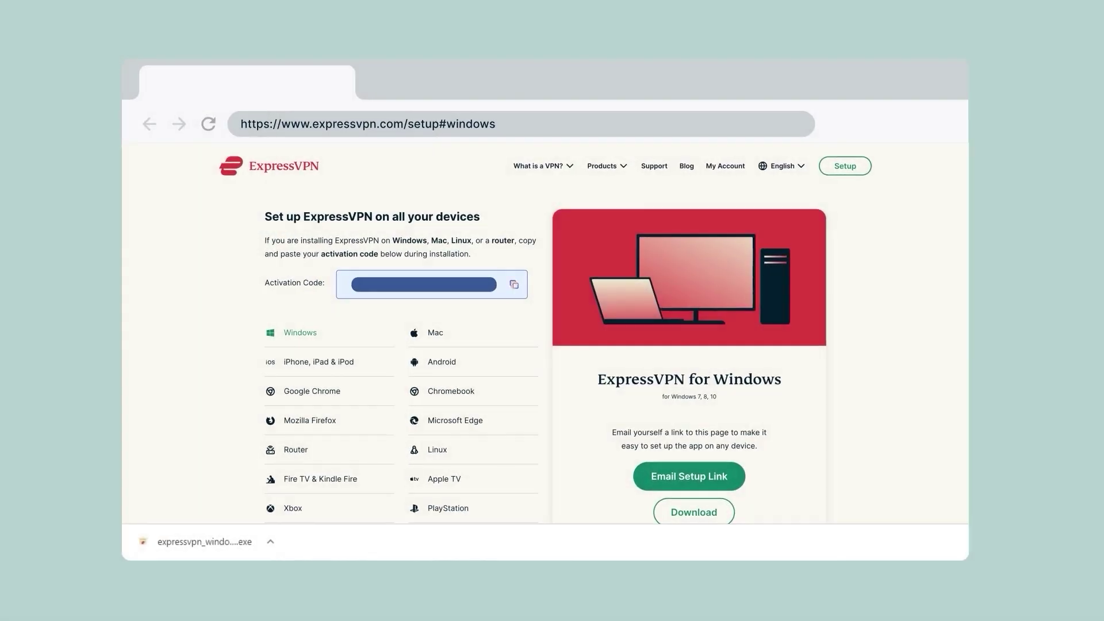
Paste the account's activation code and submit it to activate the app
left_click(546, 283)
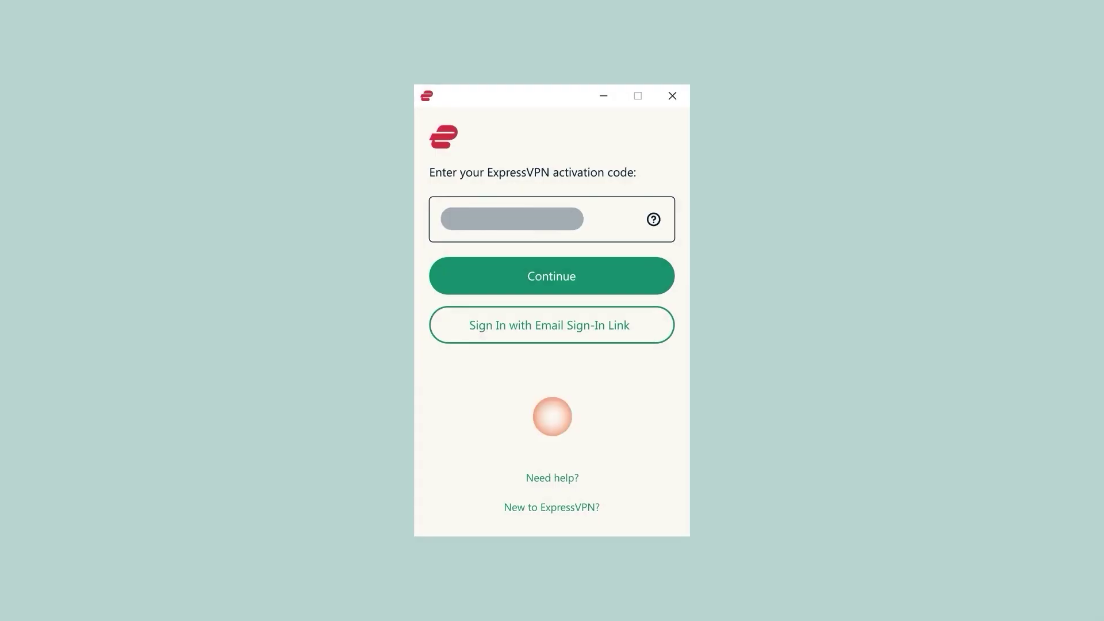
left_click(552, 270)
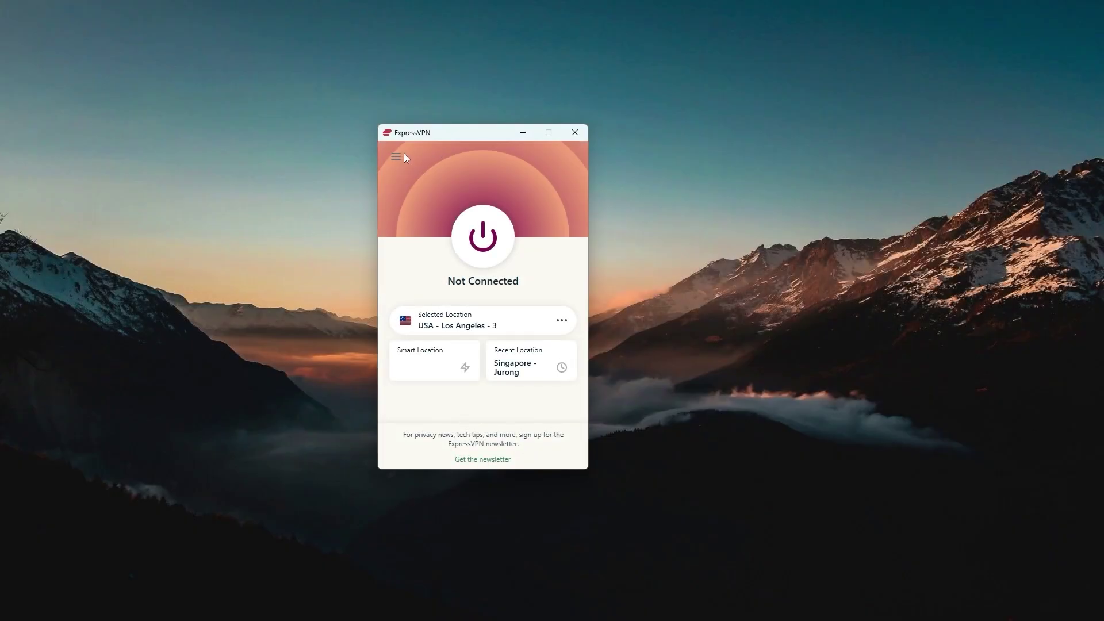
left_click(398, 155)
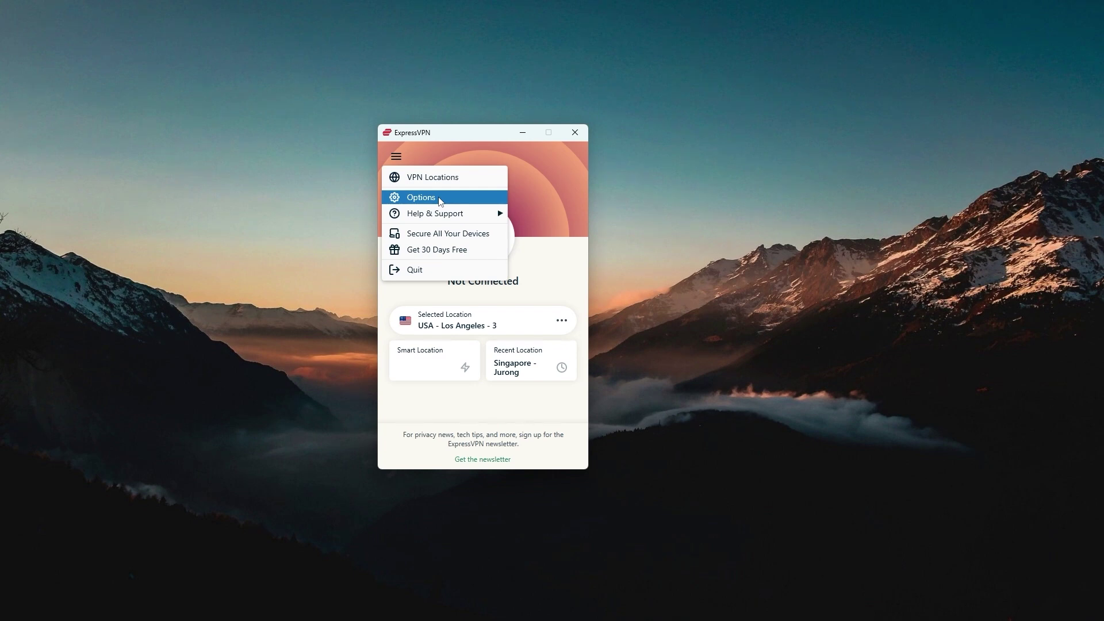
Open ExpressVPN Options and show the Protocol settings
left_click(441, 201)
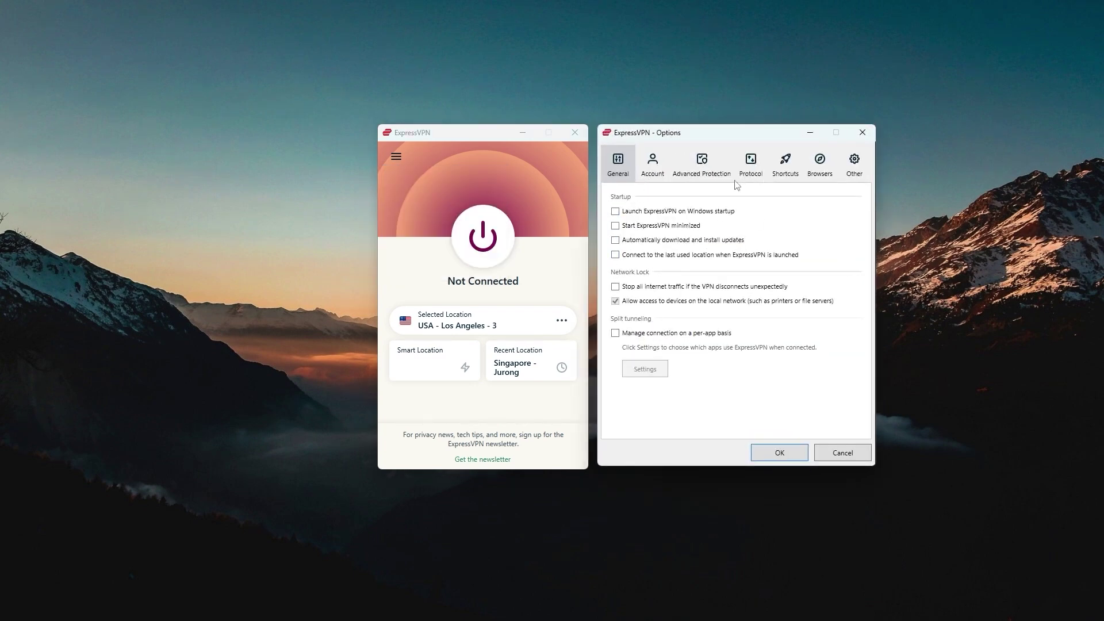
left_click(751, 164)
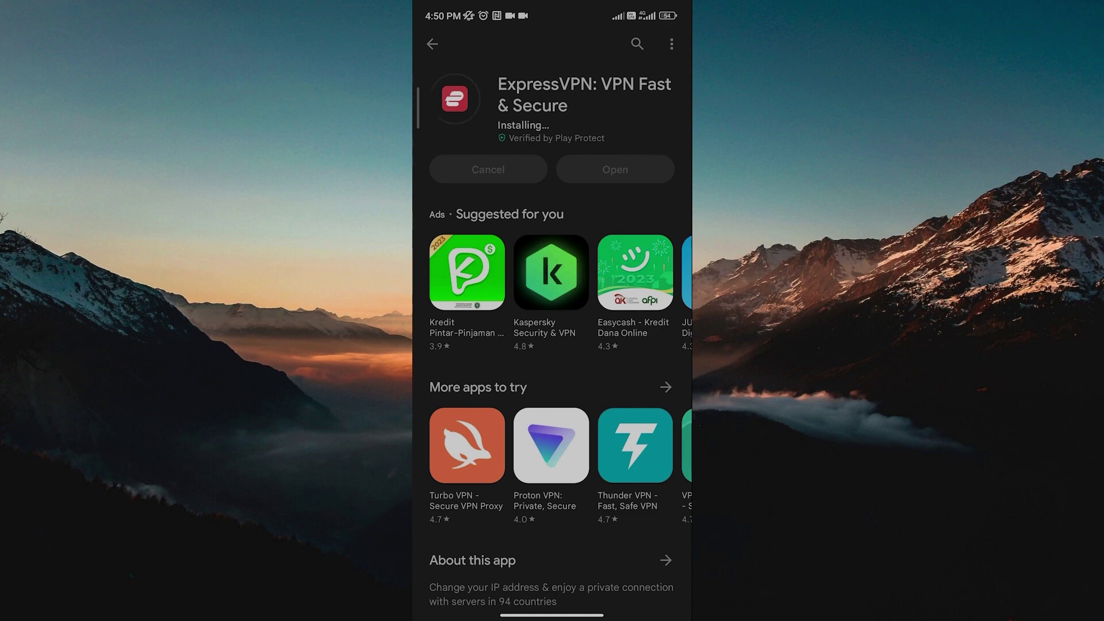
Open the installed Android app and approve the VPN setup and connection request
left_click(614, 169)
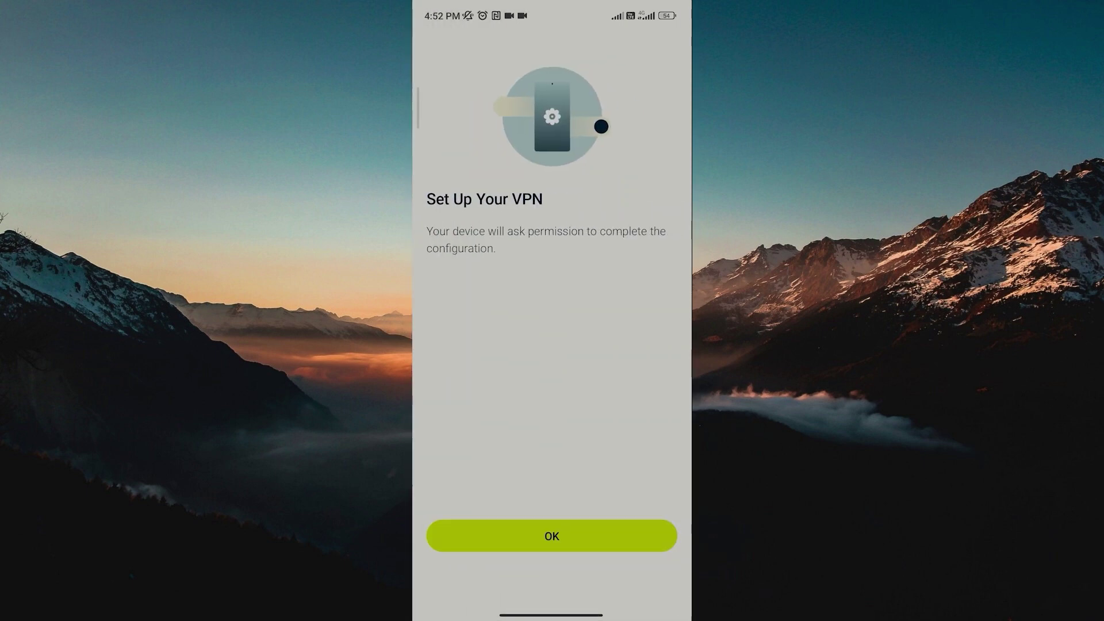
left_click(552, 536)
left_click(614, 570)
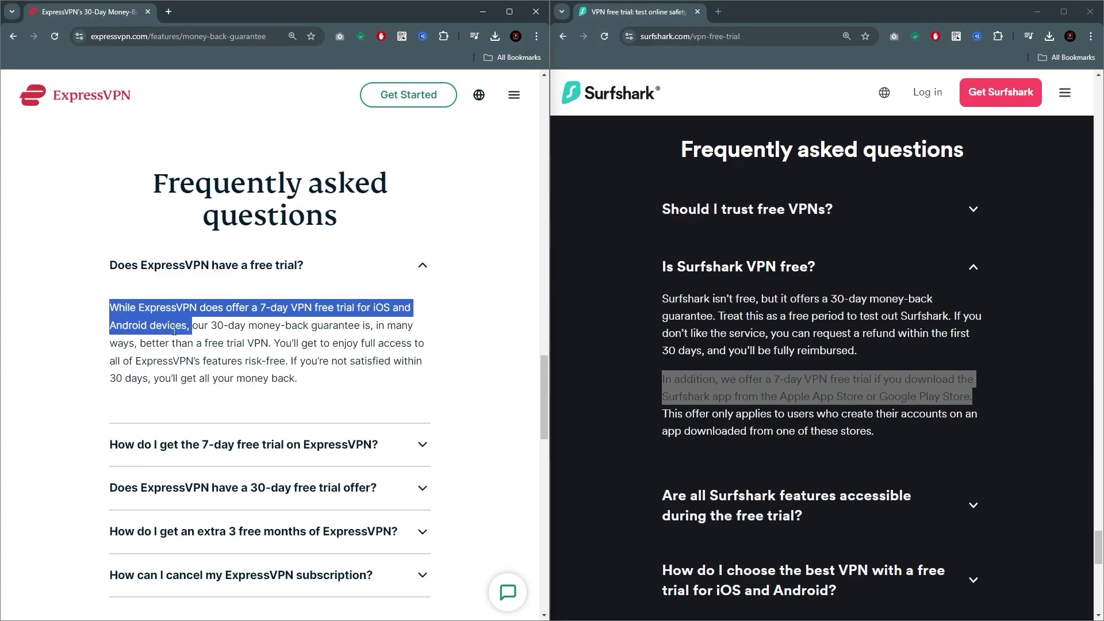
Highlight Surfshark's 7-day free-trial sentence and ExpressVPN's 30-day money-back guarantee heading
left_click(665, 376)
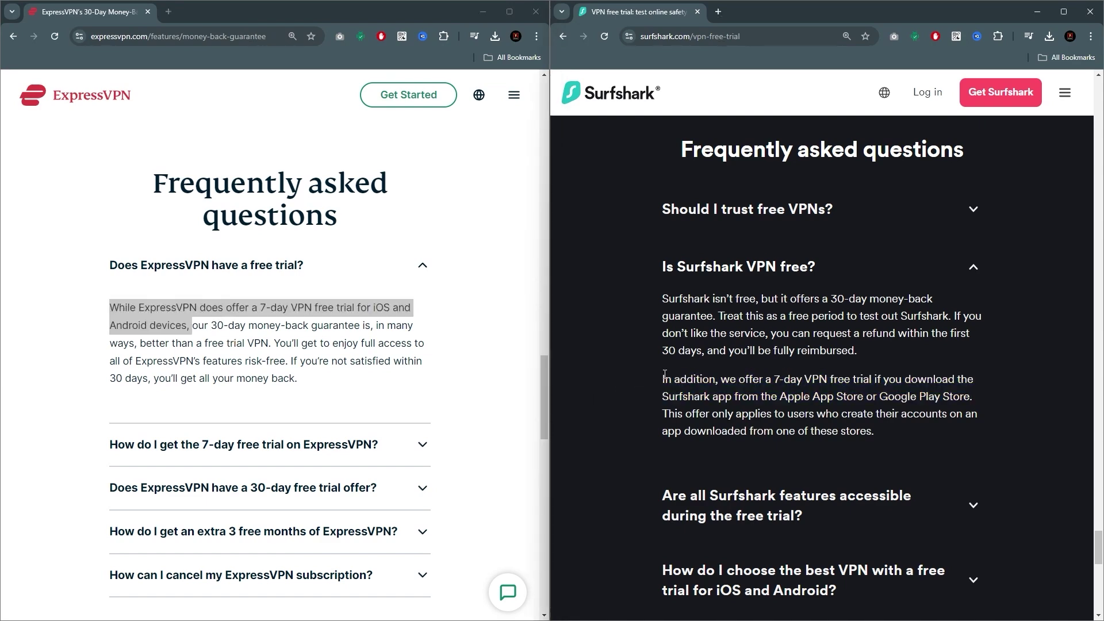
left_click_drag(665, 376, 717, 381)
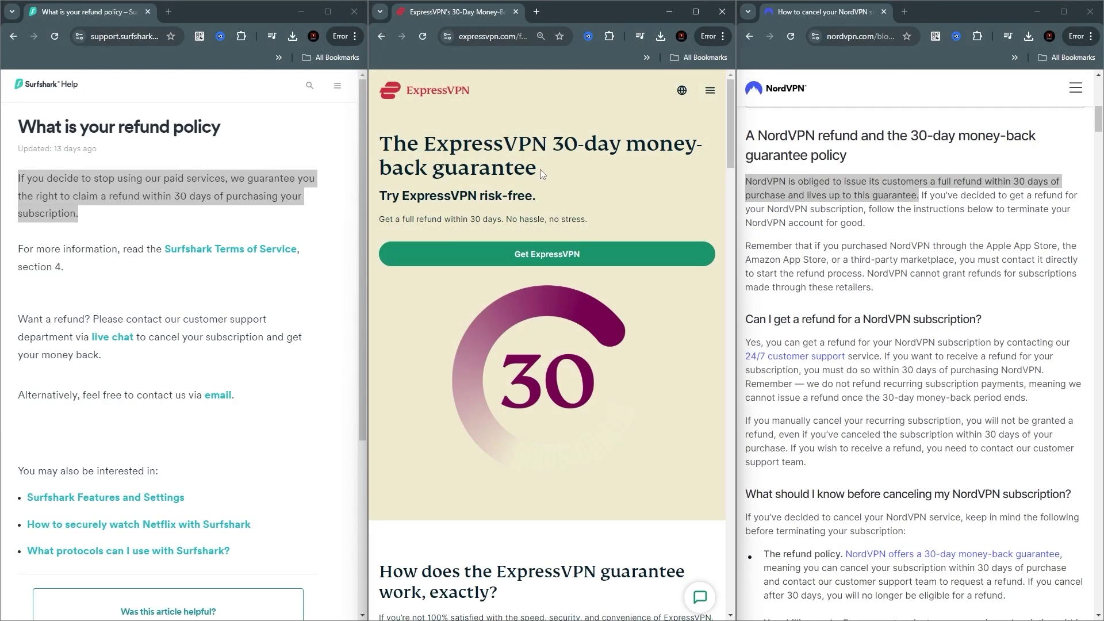
left_click_drag(540, 169, 382, 140)
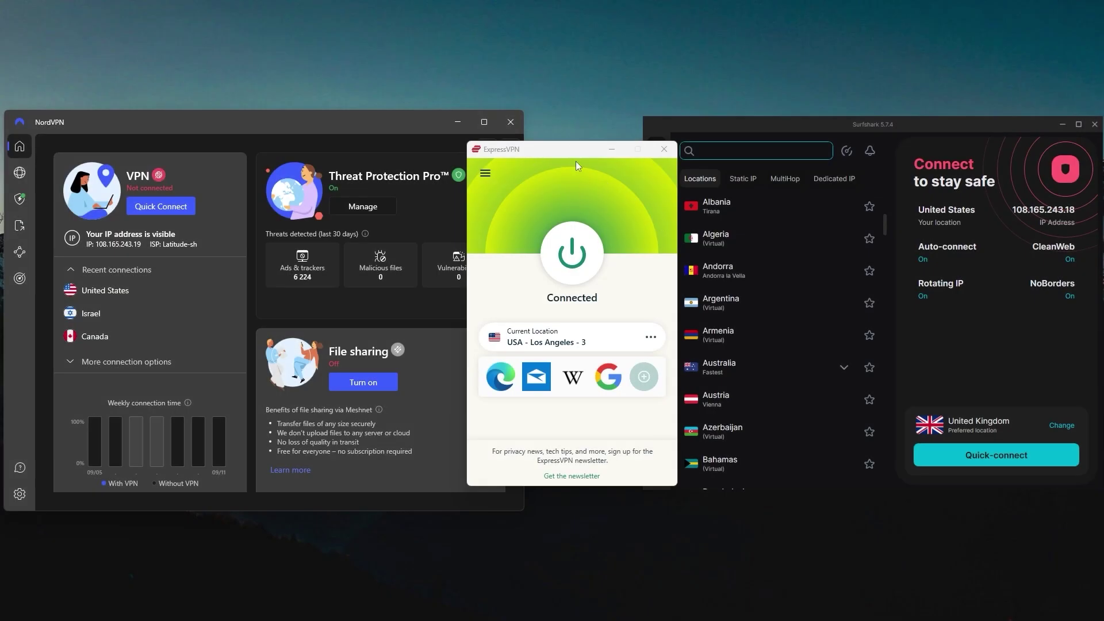
Bring the ExpressVPN, NordVPN and Surfshark app windows to the front in turn
left_click(558, 153)
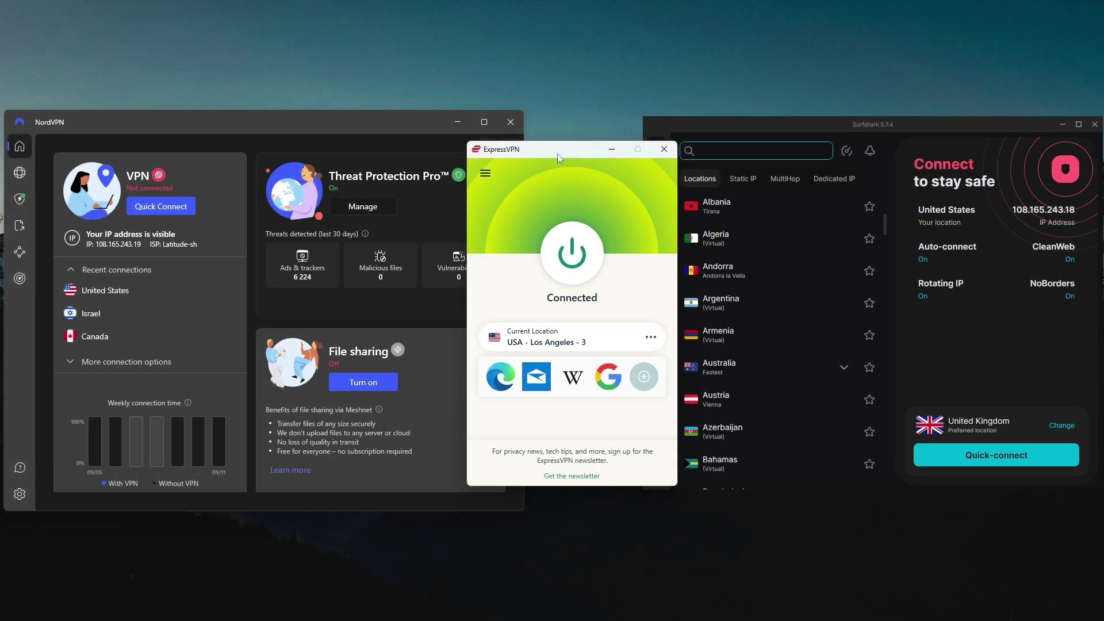
left_click(342, 136)
left_click(799, 129)
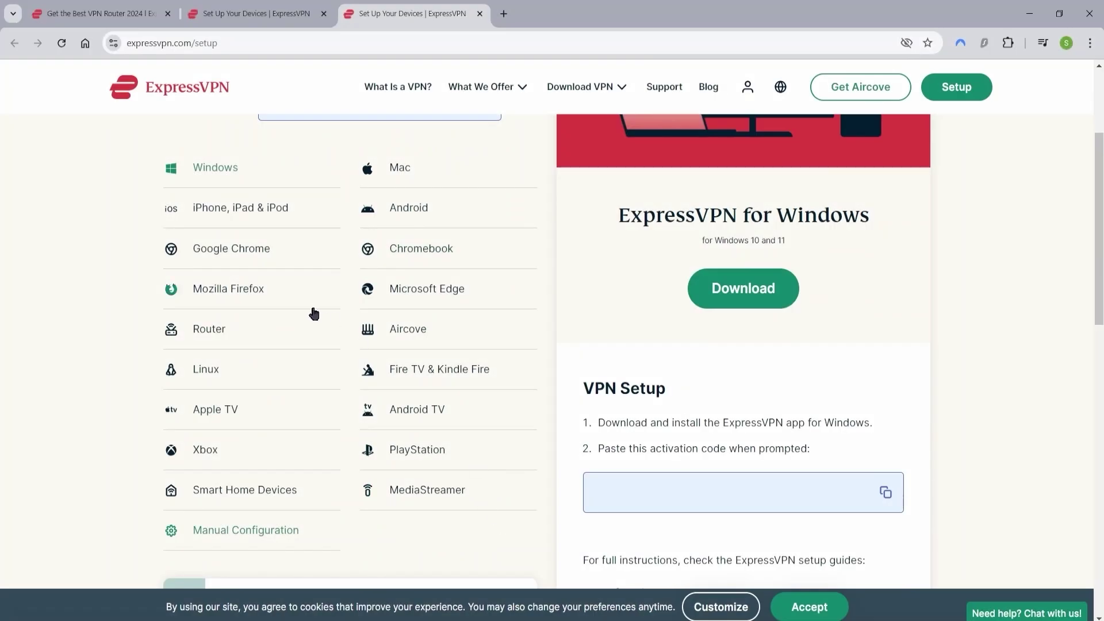
Download the ExpressVPN firmware for the Linksys WRT3200ACM via Manual Configuration
left_click(244, 532)
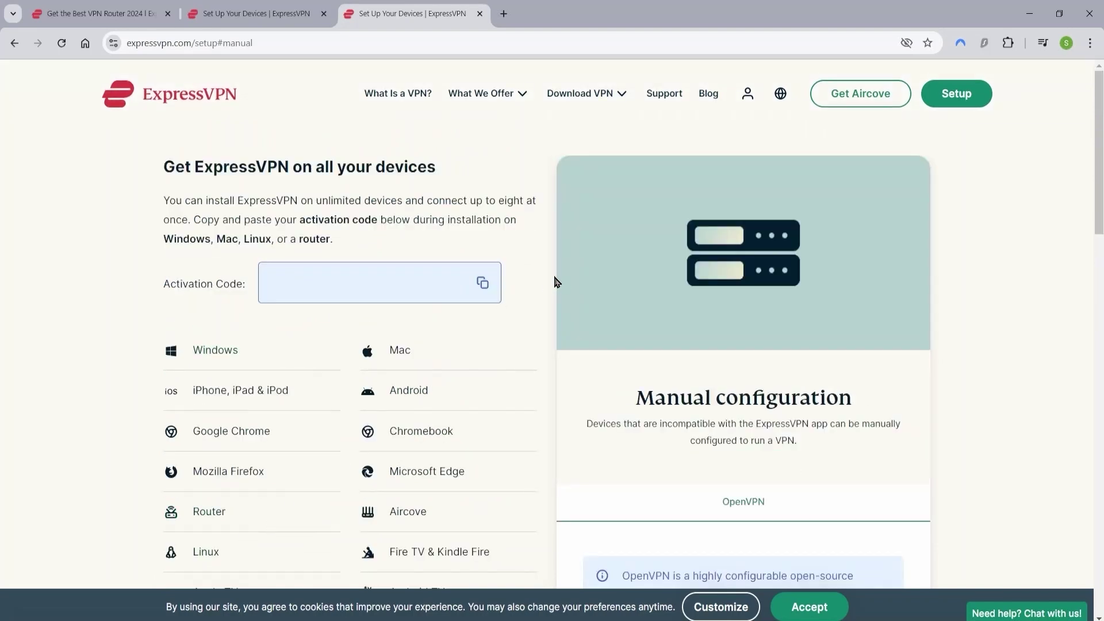
scroll(532, 311, "down", 5)
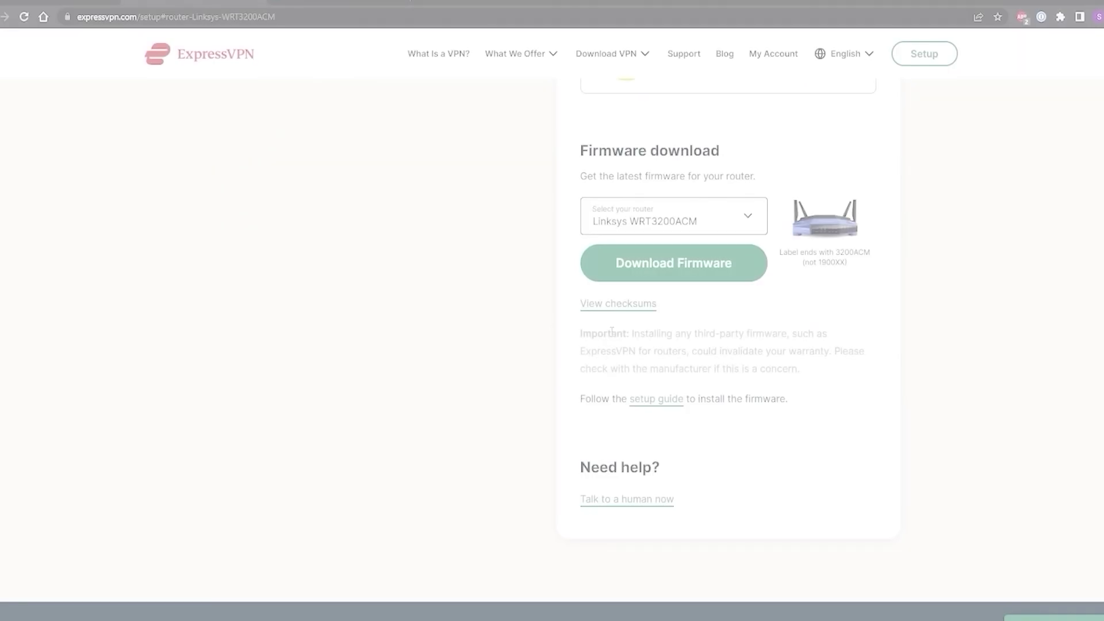
left_click(619, 276)
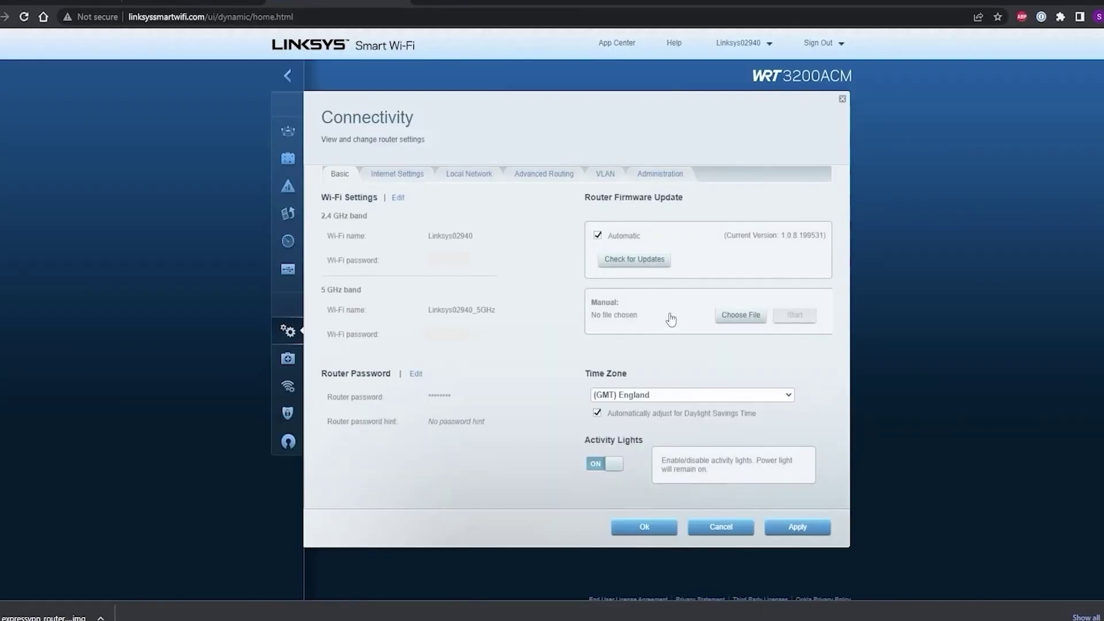
Choose the expressvpn_router .img file as a manual firmware update and start the upload
left_click(726, 318)
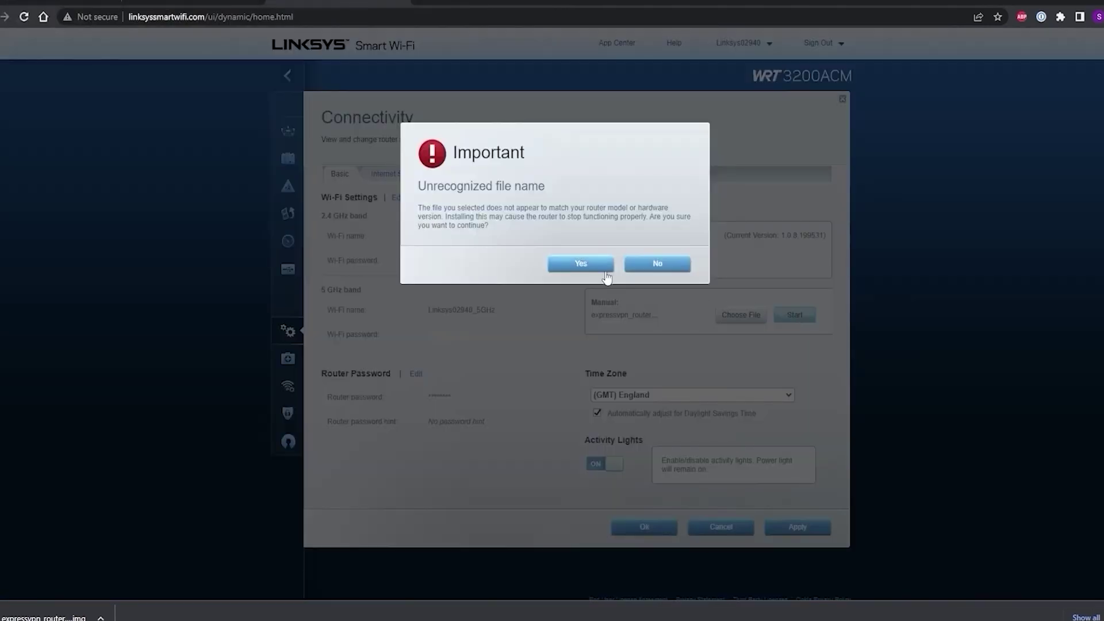
left_click(579, 262)
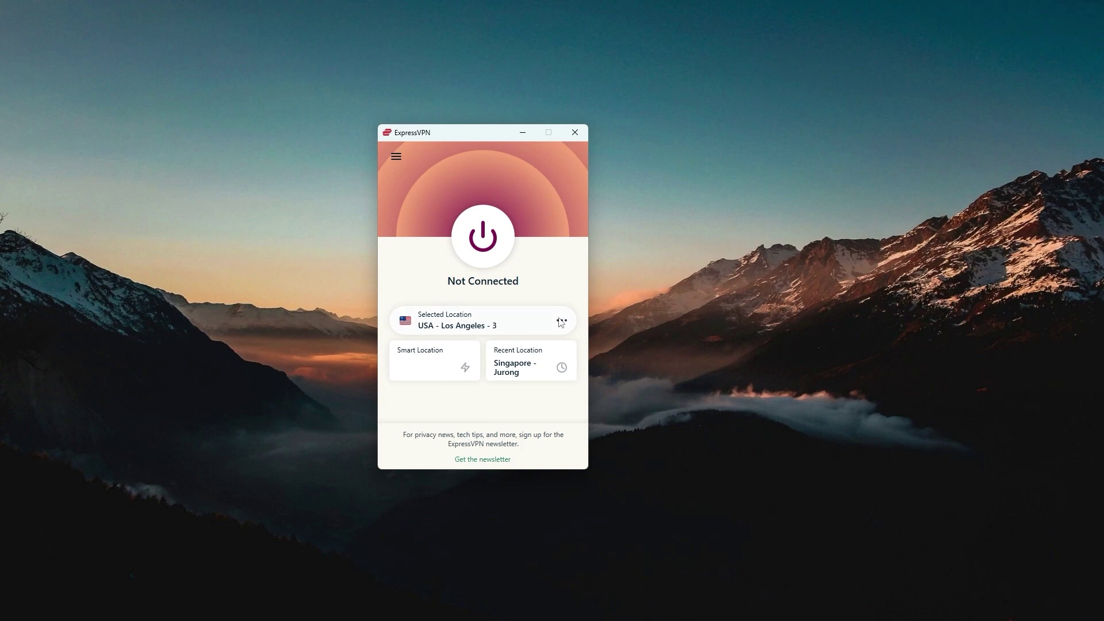
Search the VPN locations for 'madrid' and select Spain - Madrid
left_click(562, 322)
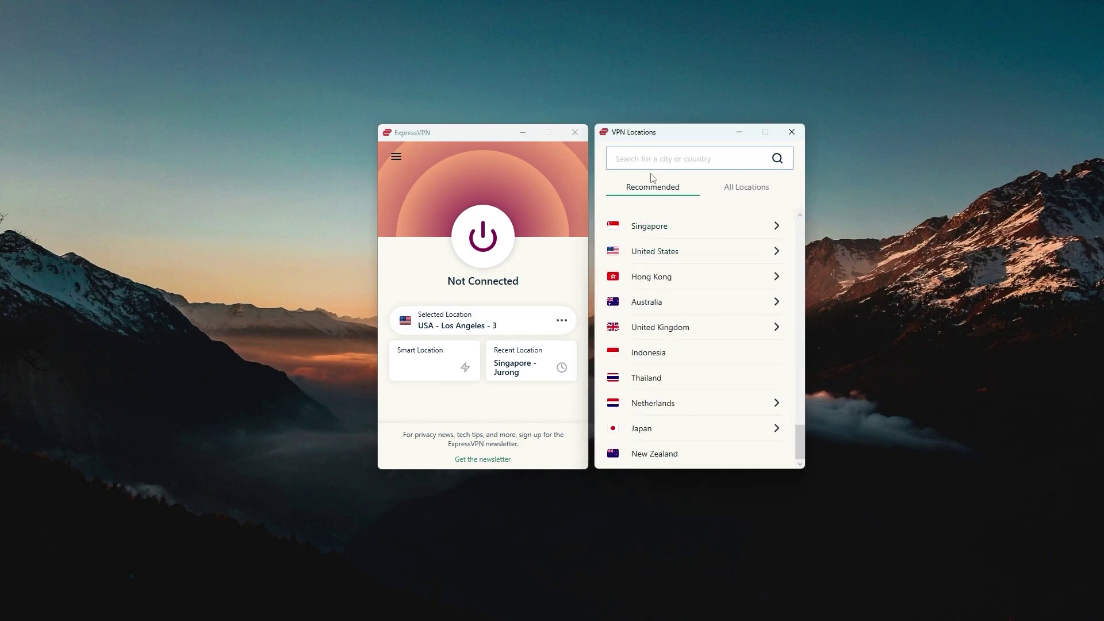
type("madrid")
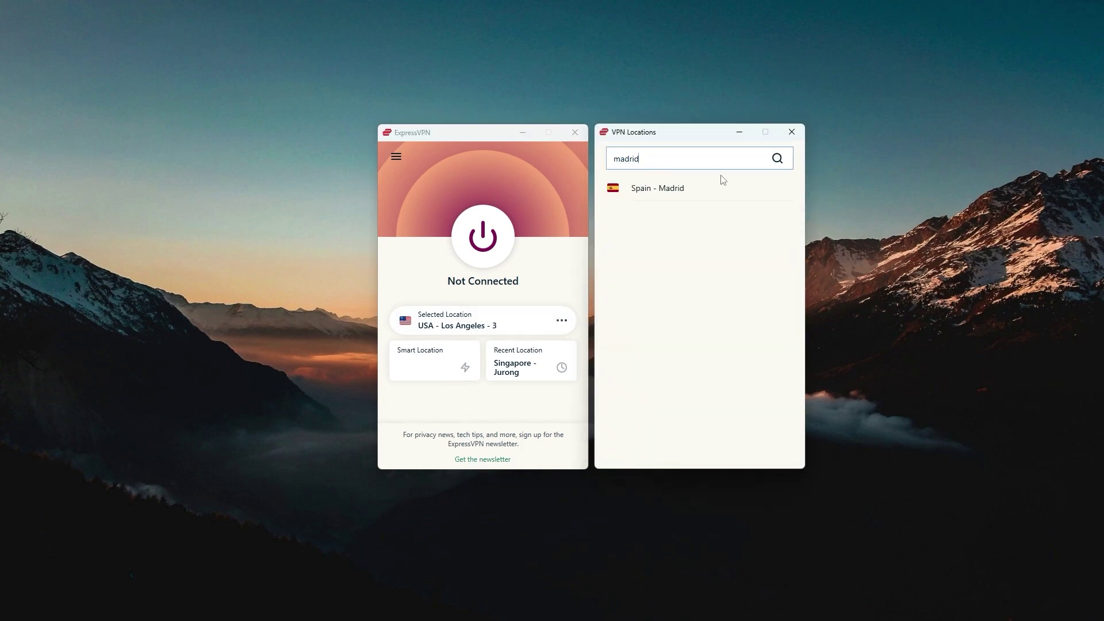
left_click(681, 194)
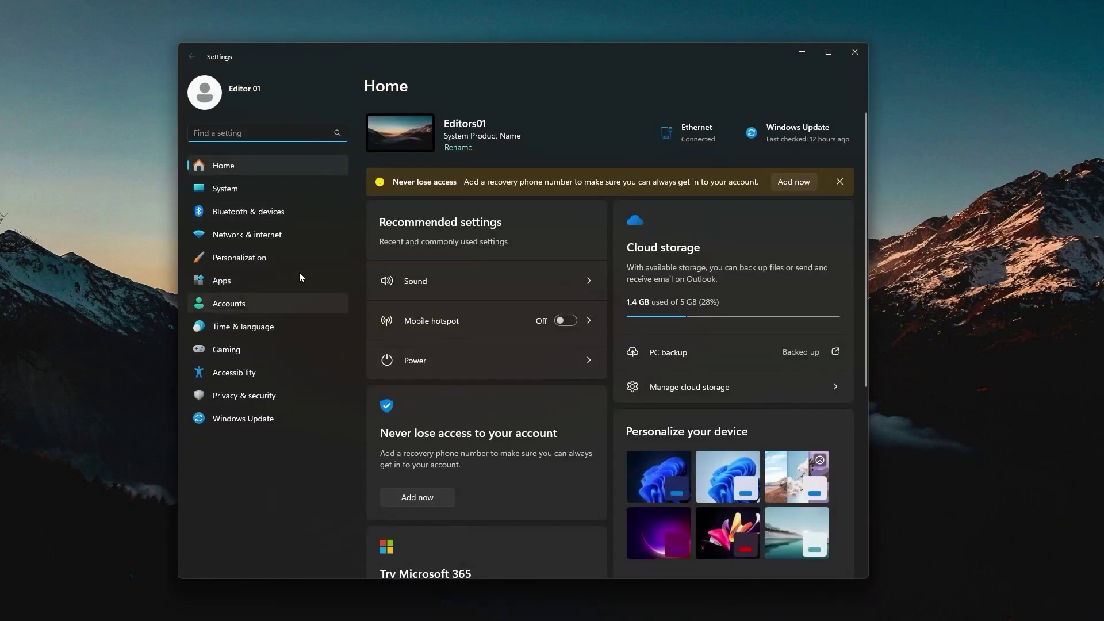
Turn on the Windows mobile hotspot and save its network name and password
left_click(287, 235)
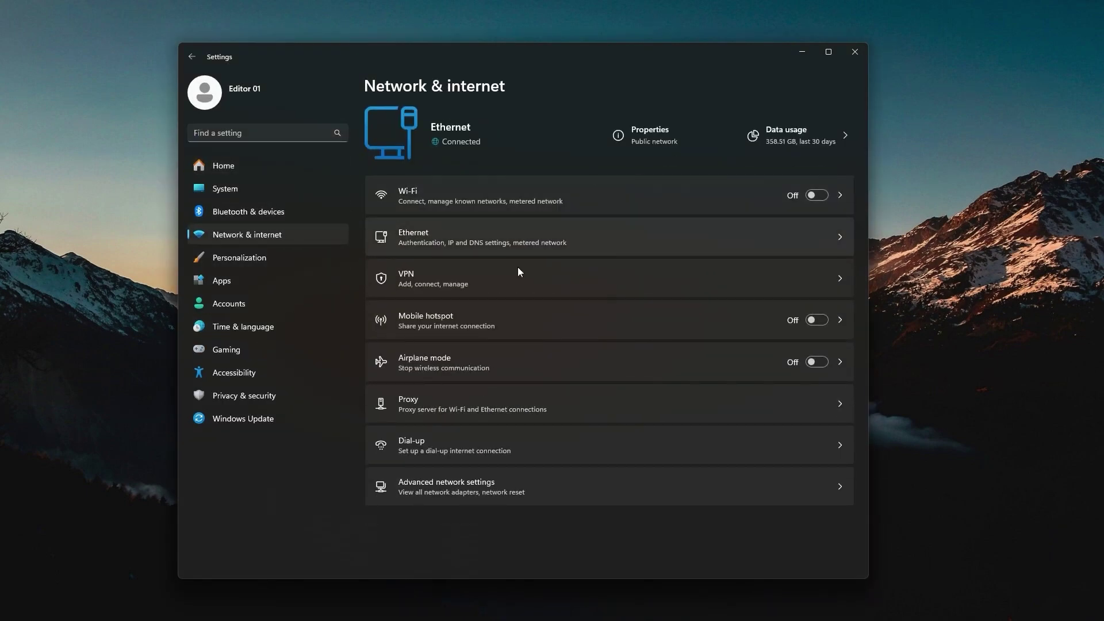
left_click(727, 317)
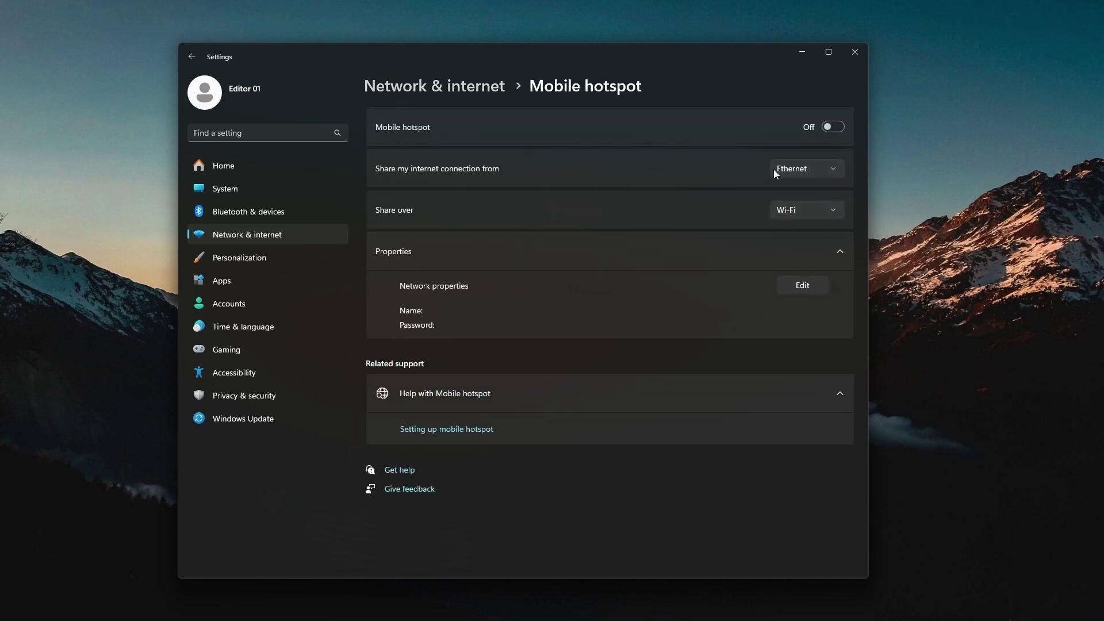
left_click(831, 128)
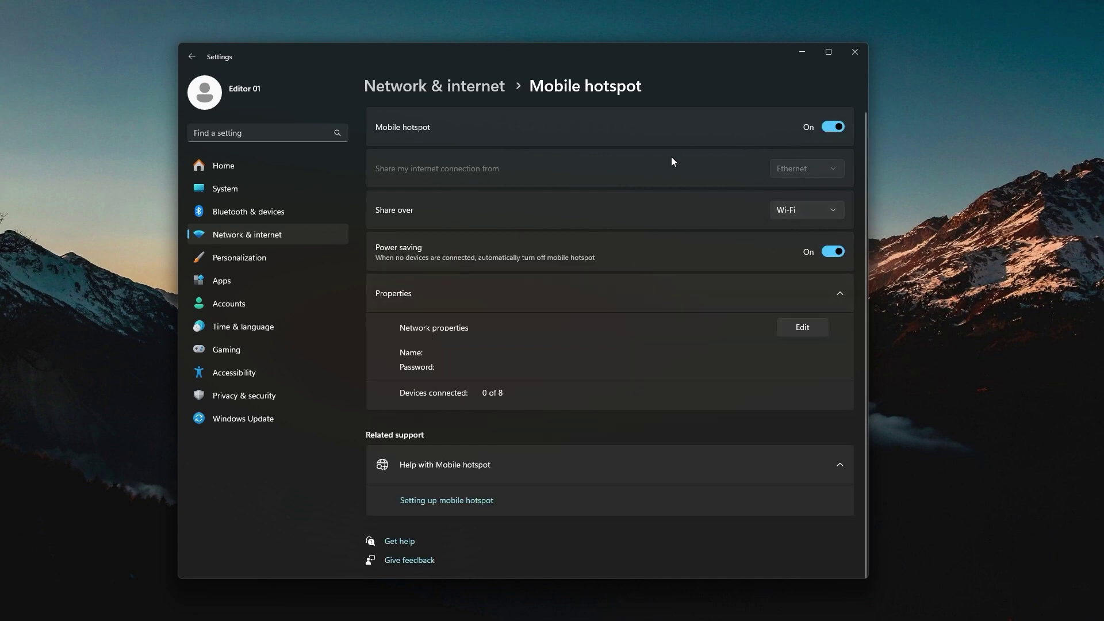
left_click(817, 326)
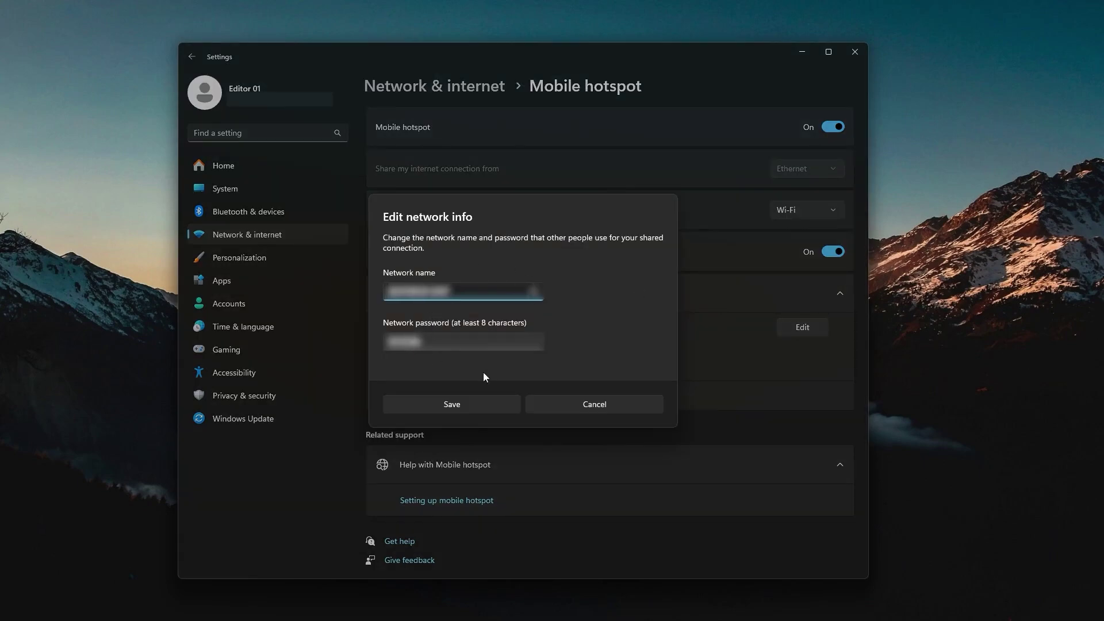
left_click(466, 406)
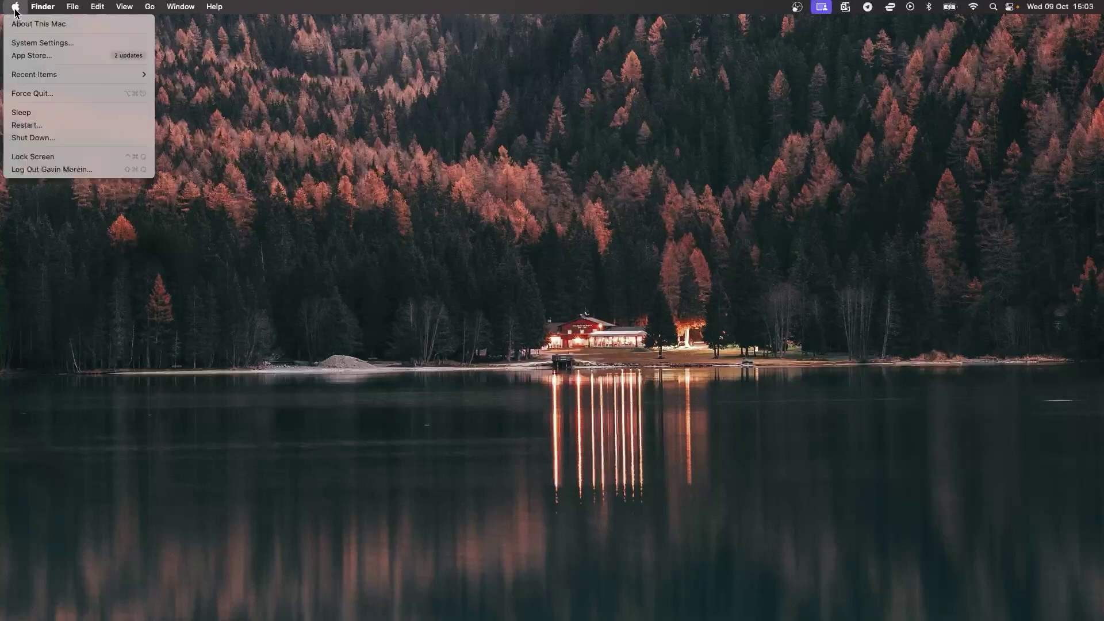
Open the Sharing pane under General in macOS System Settings
left_click(30, 43)
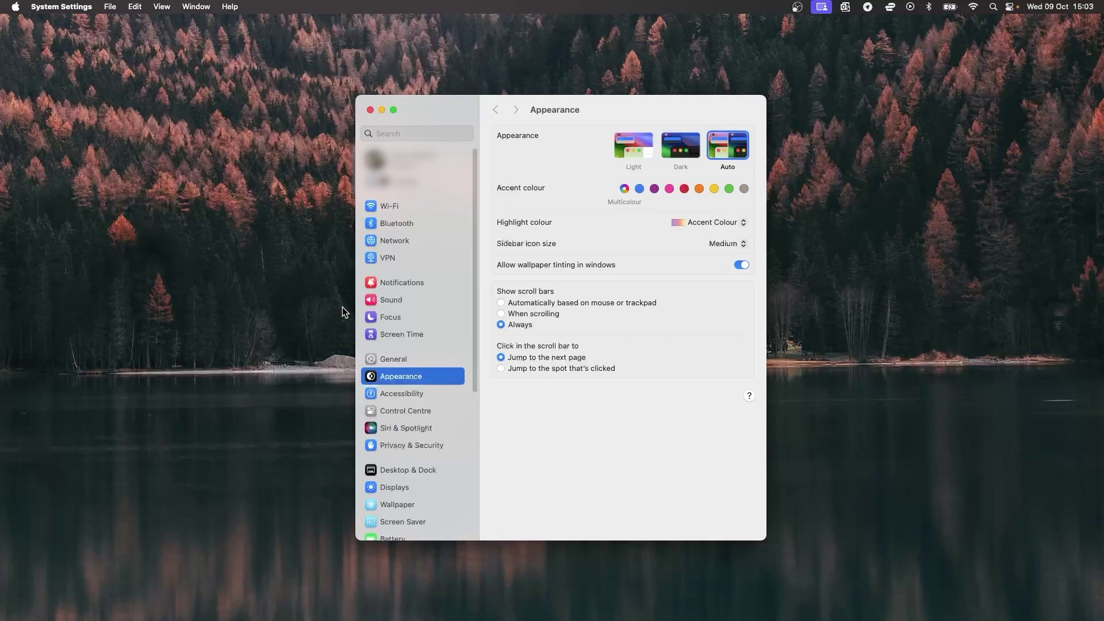
left_click(394, 361)
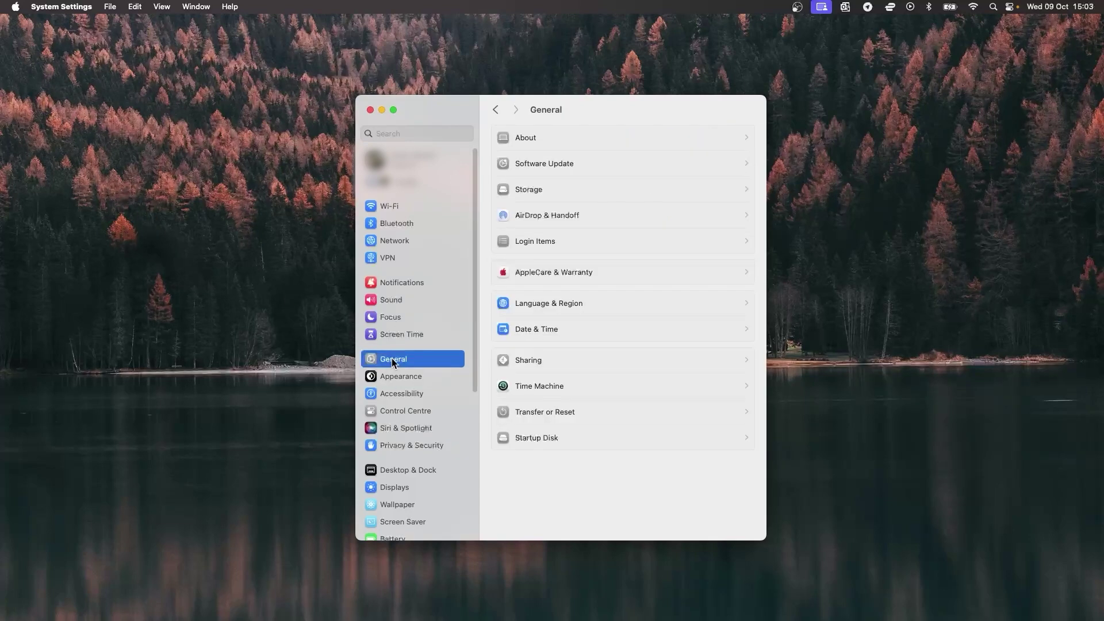
left_click(532, 361)
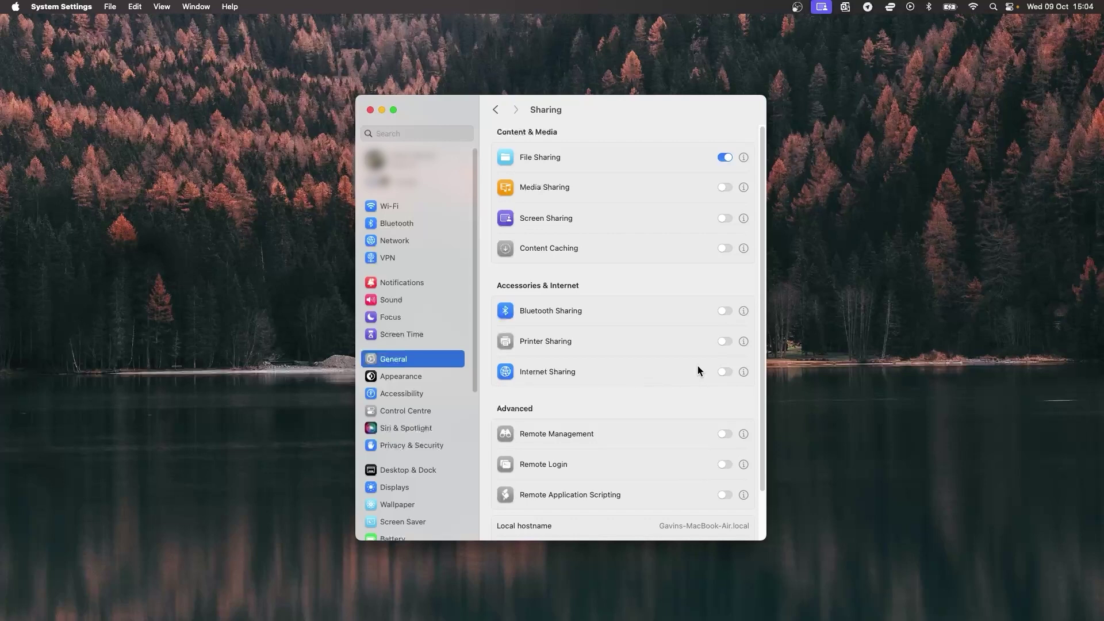
Disconnect the Mac from its current Wi-Fi network
left_click(973, 8)
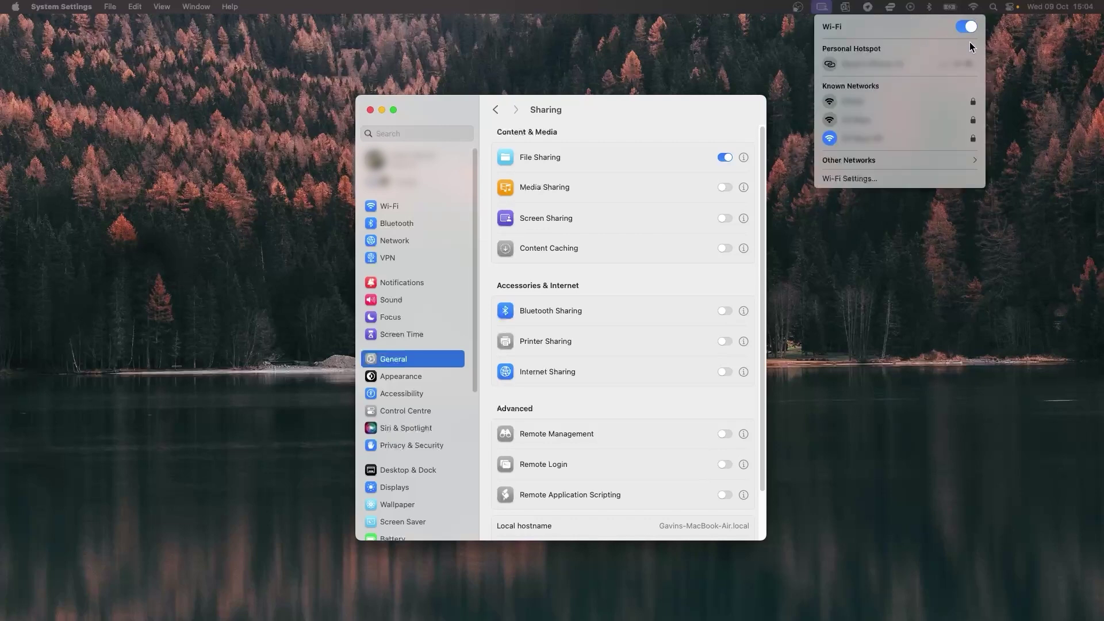
left_click(830, 142)
left_click(448, 113)
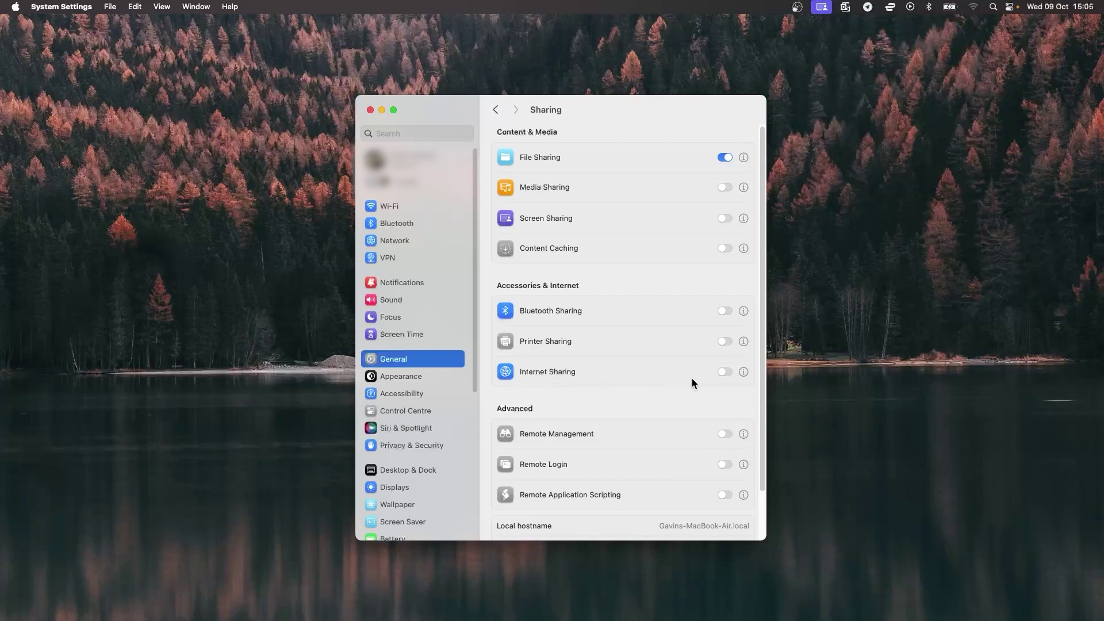
Set Internet Sharing to share from Ethernet Adapter (en3) to devices using Wi-Fi
left_click(744, 372)
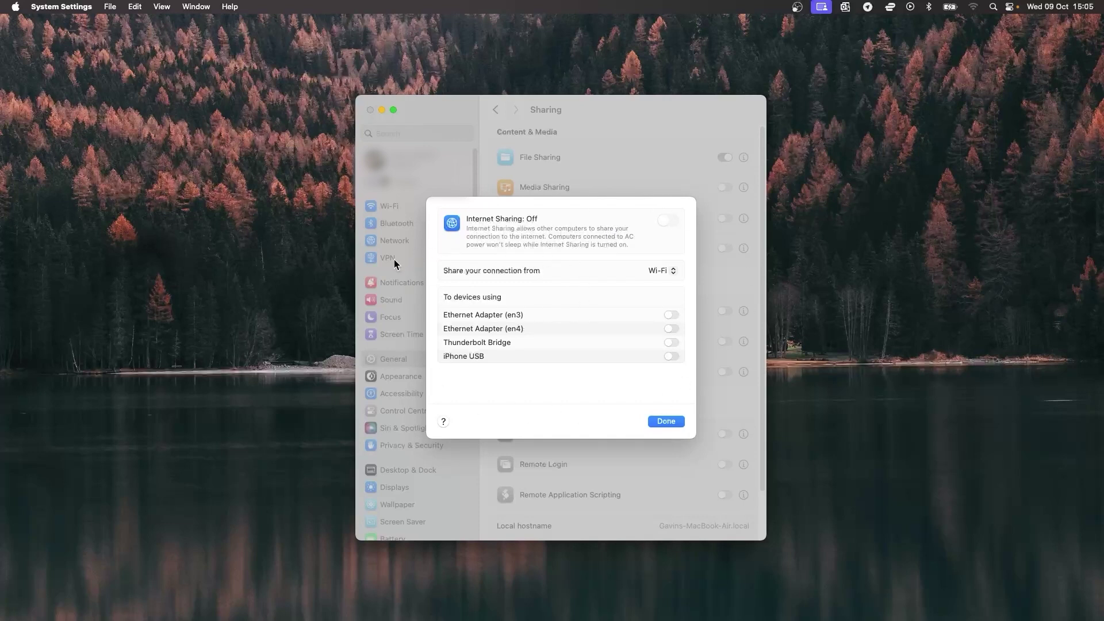
left_click(659, 270)
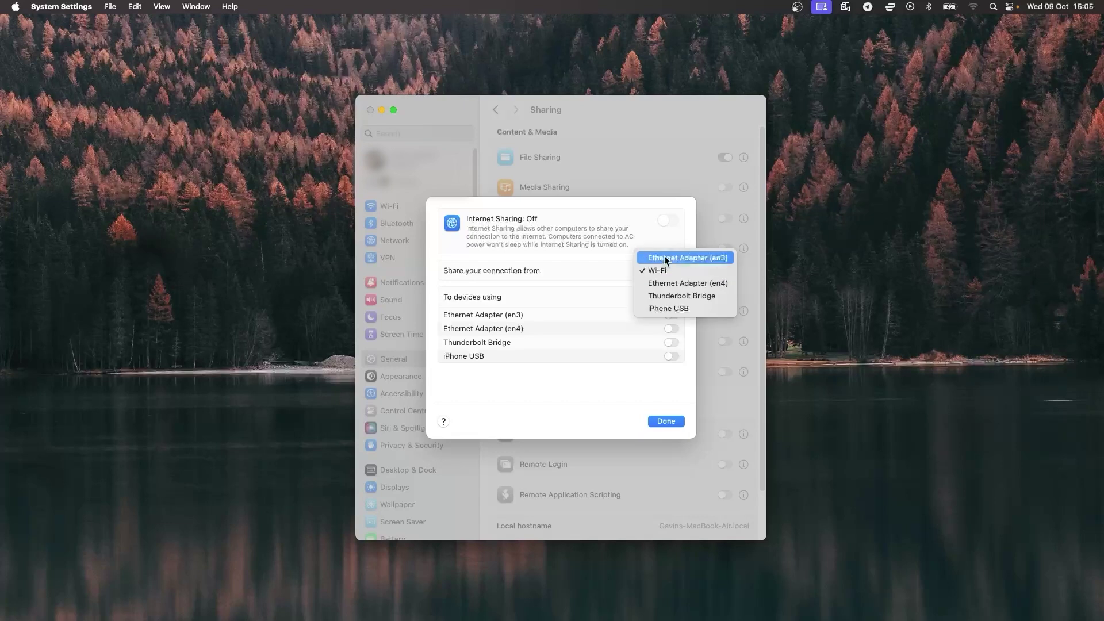
left_click(693, 261)
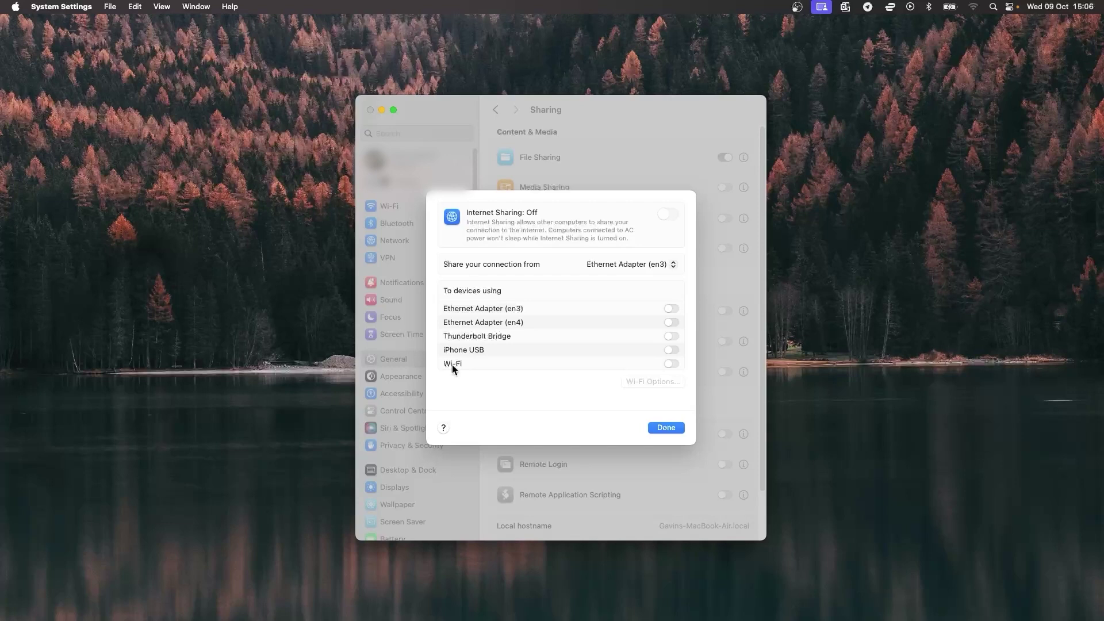
left_click(671, 364)
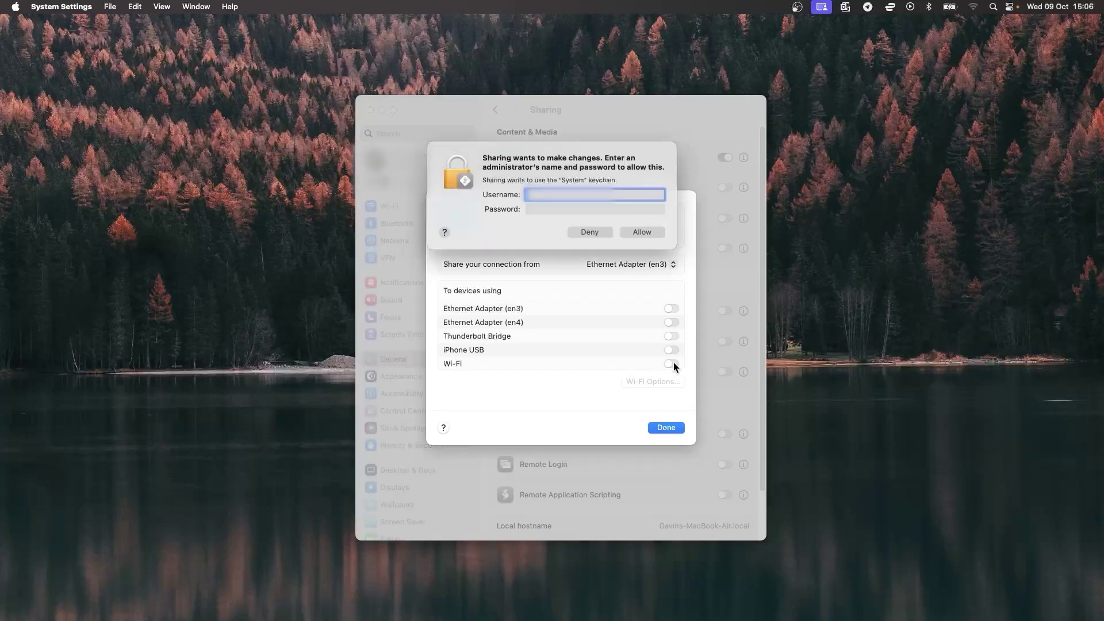
Authorise with the administrator password and accept the WPA2/WPA3 Personal Wi-Fi network on channel 11
left_click(547, 210)
type("****")
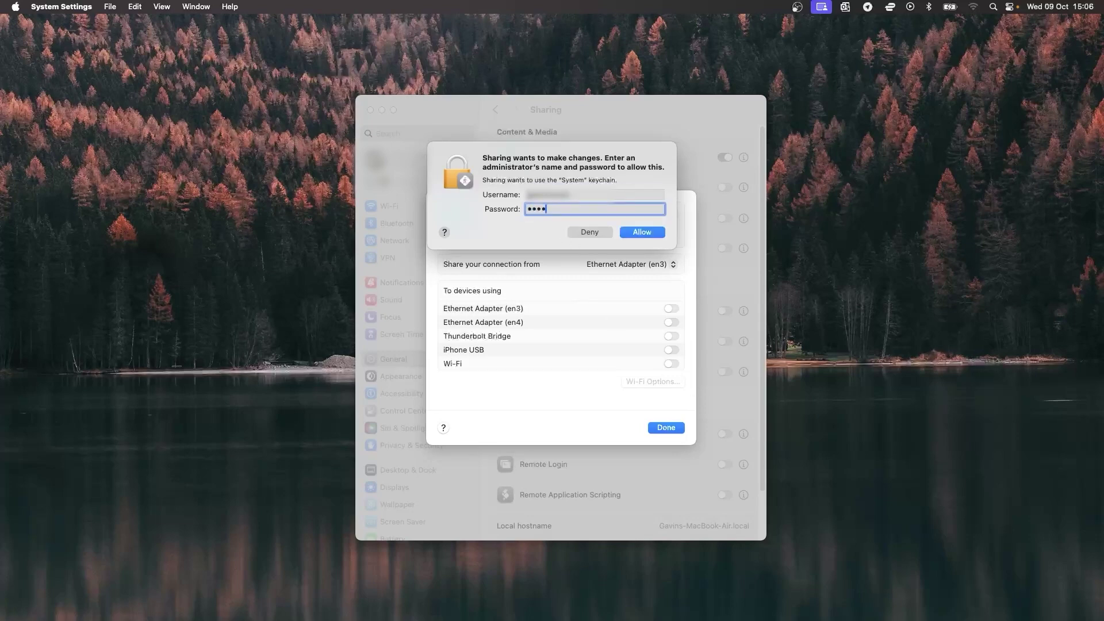
left_click(641, 233)
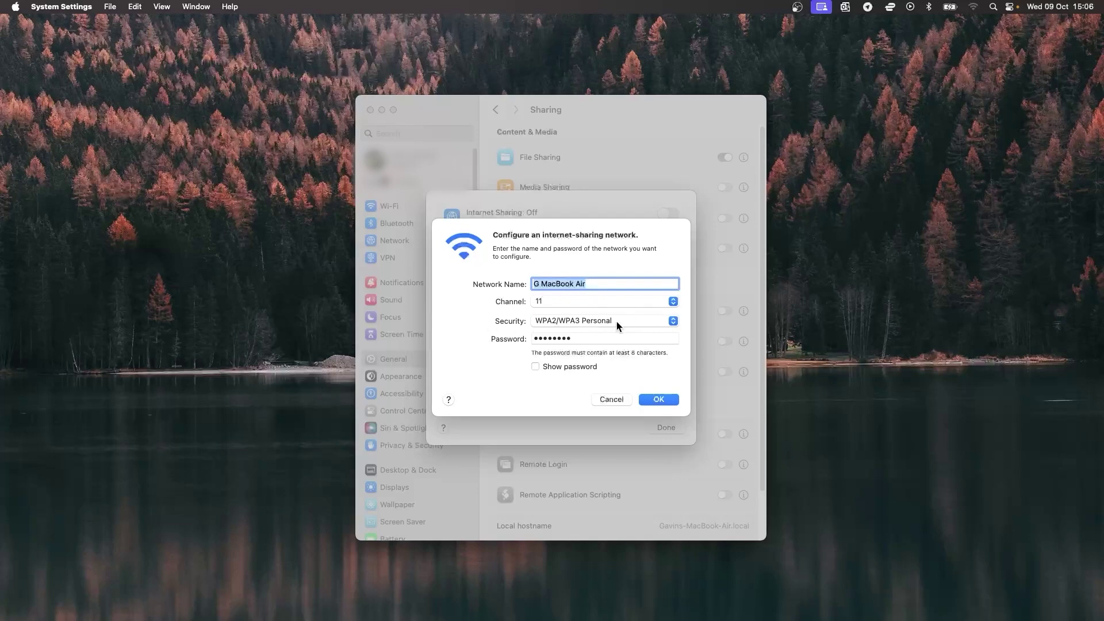
left_click(660, 399)
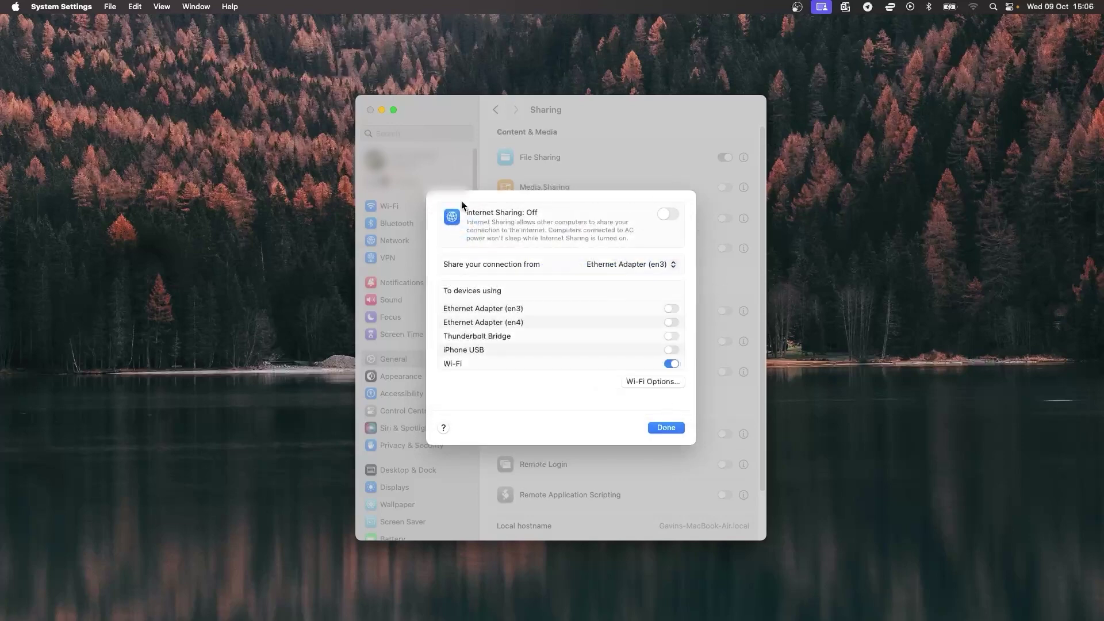
Switch Internet Sharing on, confirm it, and close System Settings
left_click(674, 214)
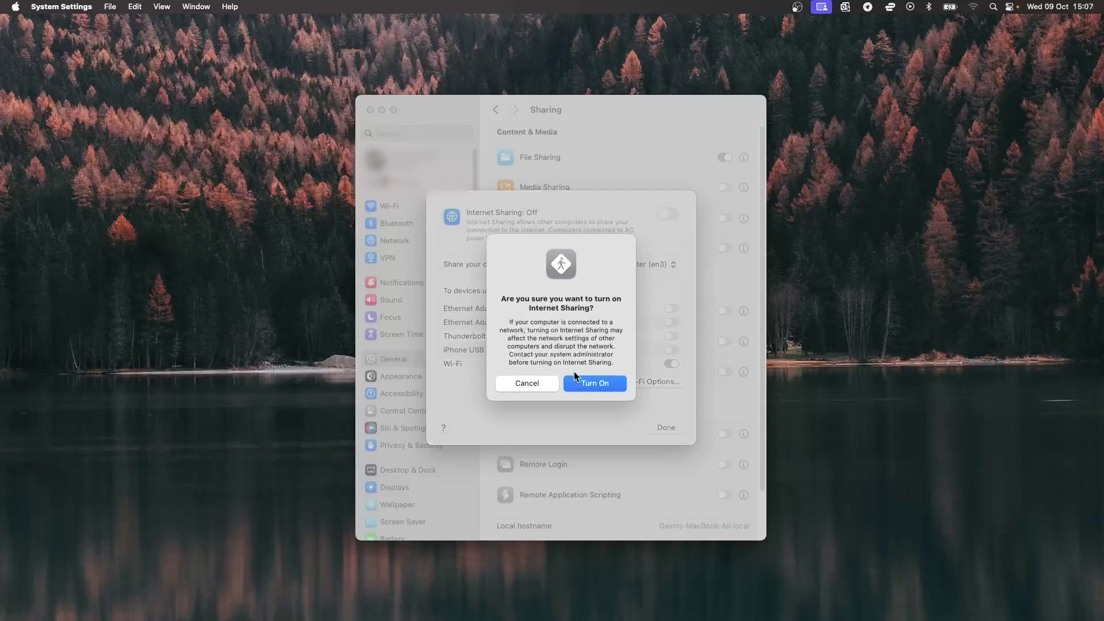
left_click(595, 384)
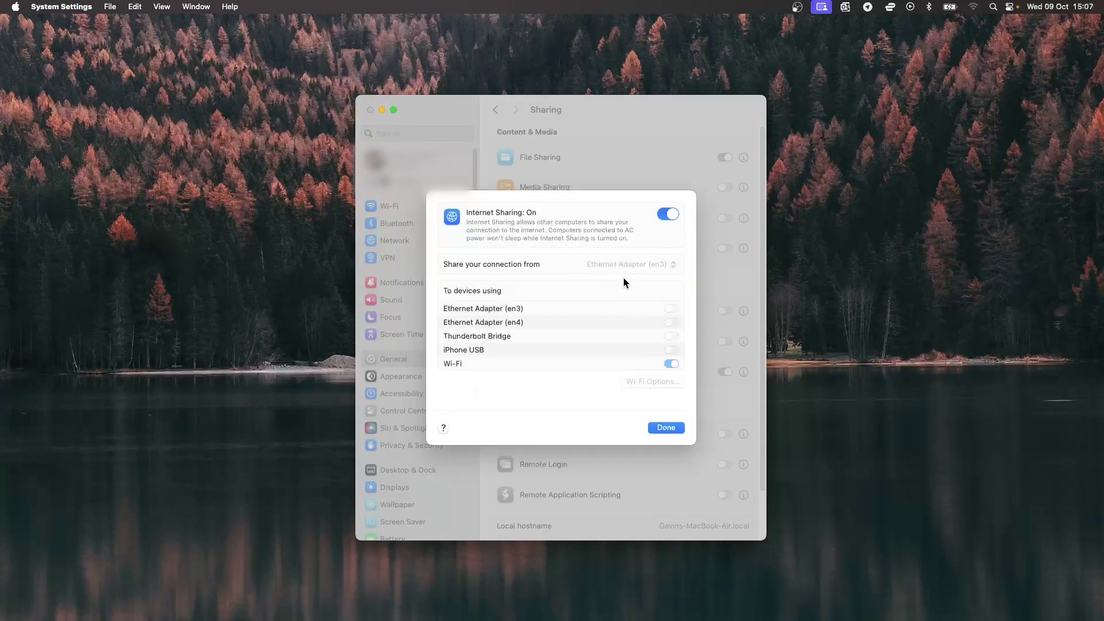
left_click(665, 428)
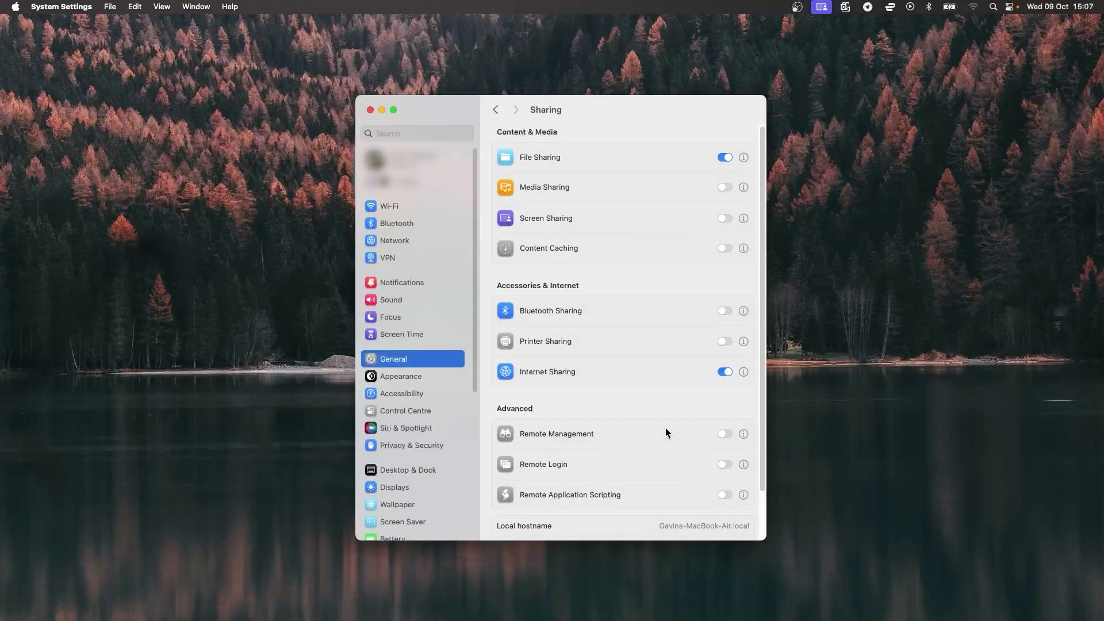
left_click(370, 109)
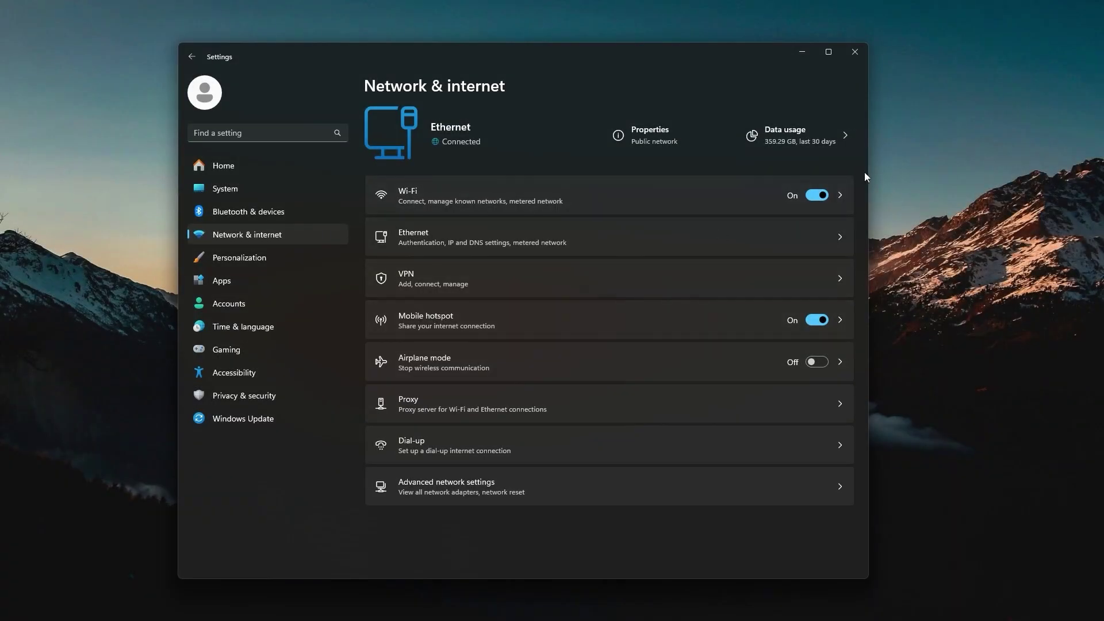
Connect the Windows PC to the second available Wi-Fi network, the shared hotspot
left_click(839, 198)
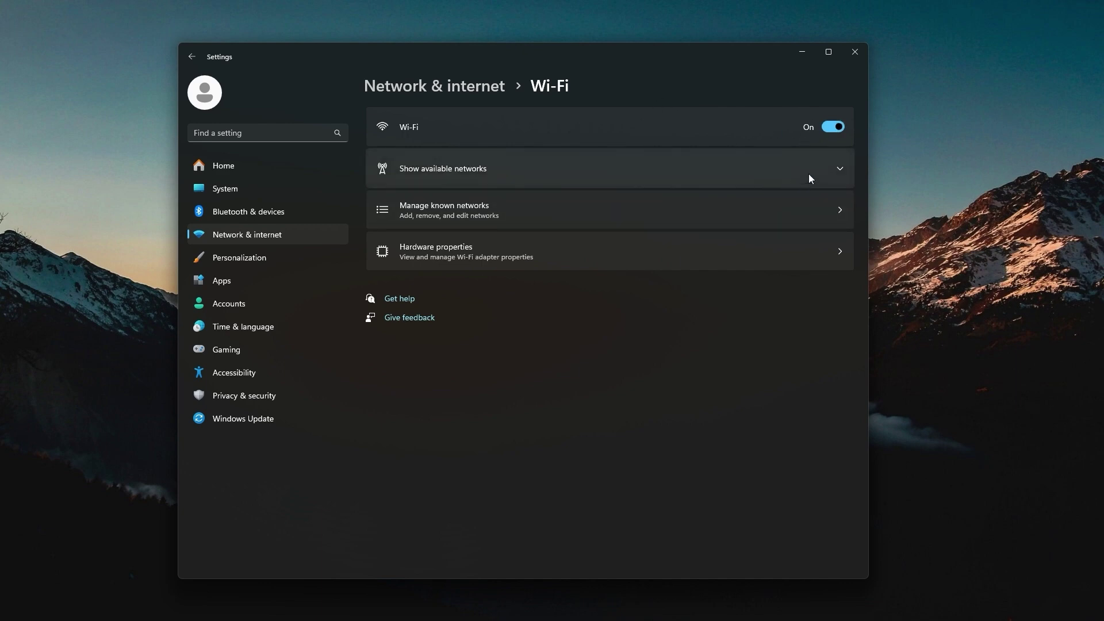
left_click(828, 168)
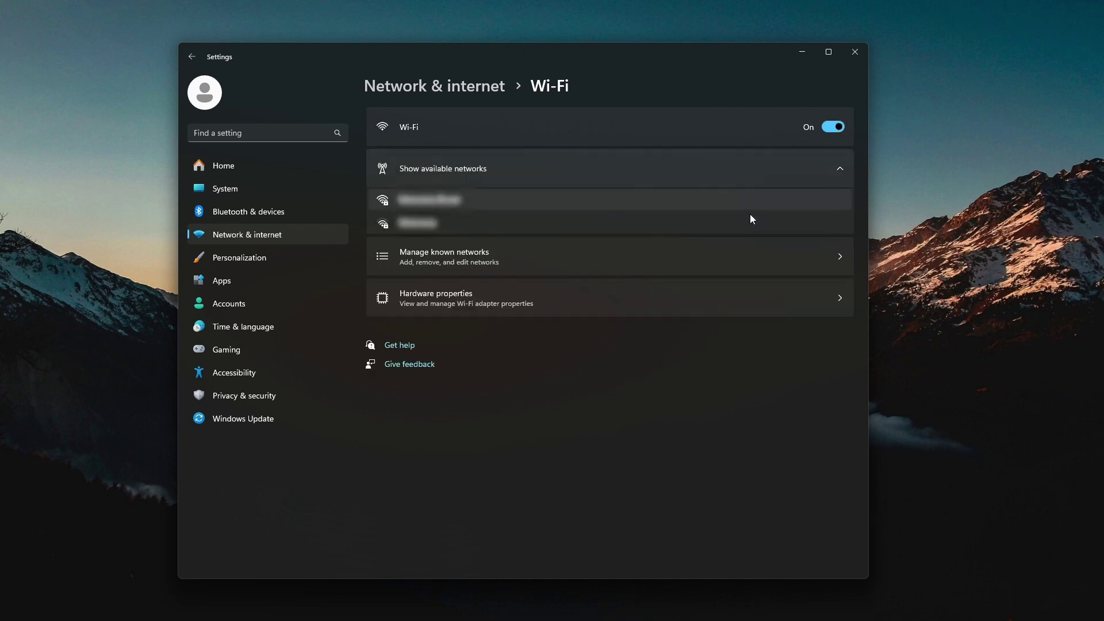
left_click(804, 224)
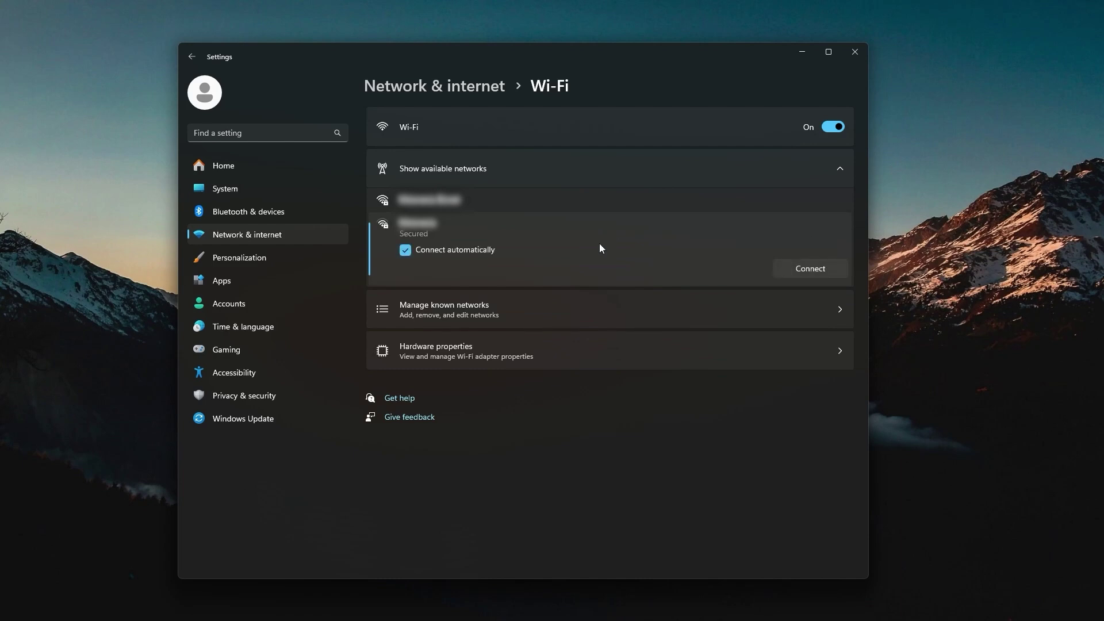
left_click(835, 270)
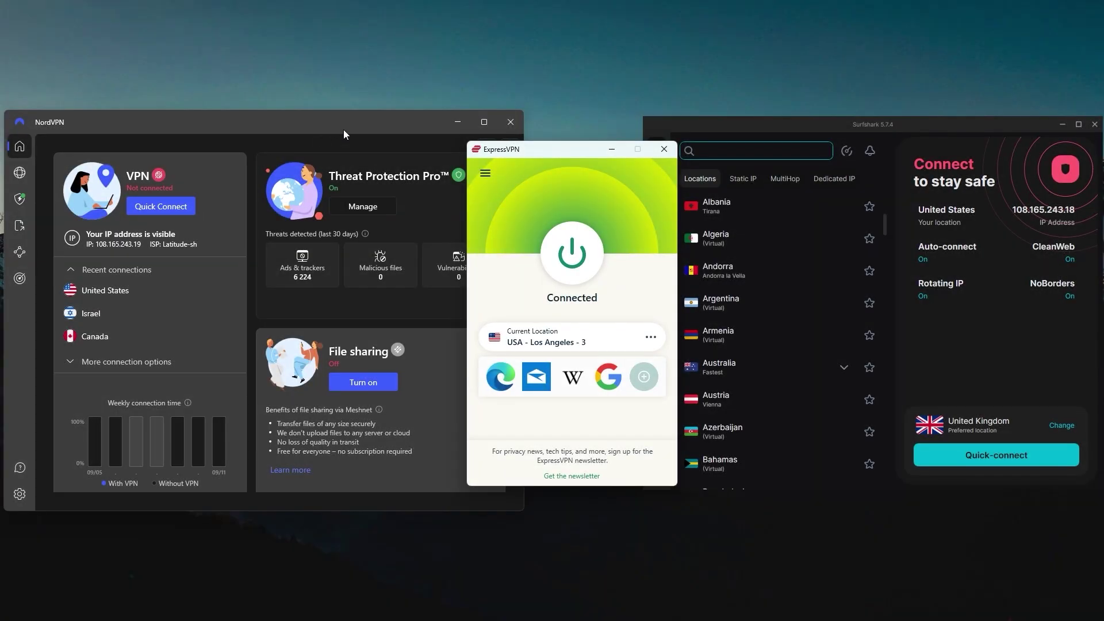
left_click(344, 131)
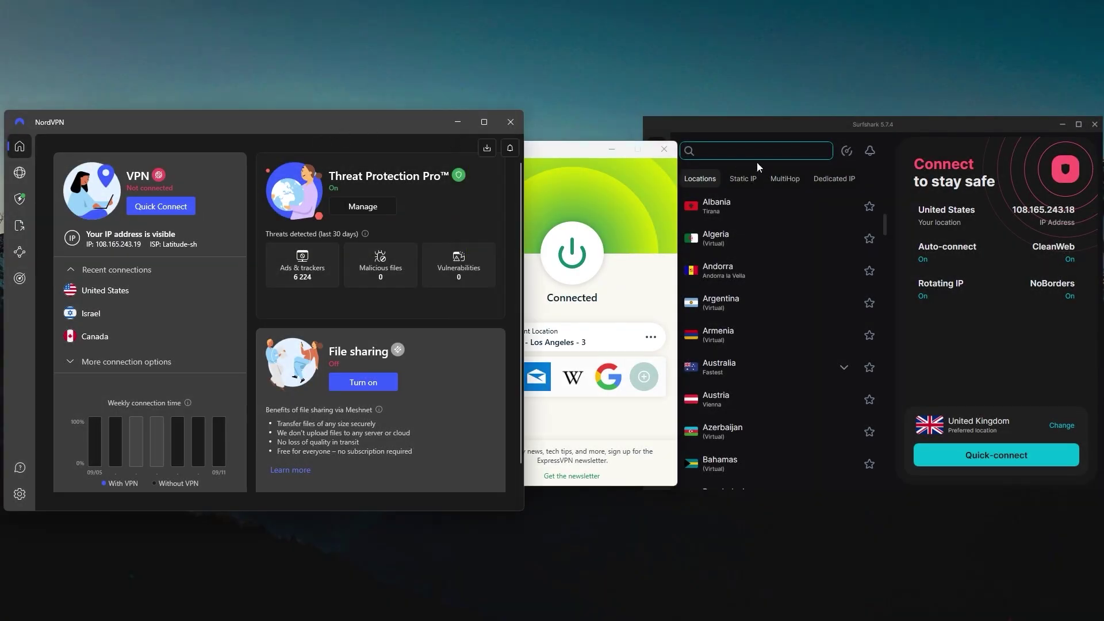
Compare the Surfshark and NordVPN windows, then connect ExpressVPN to USA - Los Angeles - 3
left_click(800, 129)
left_click(578, 151)
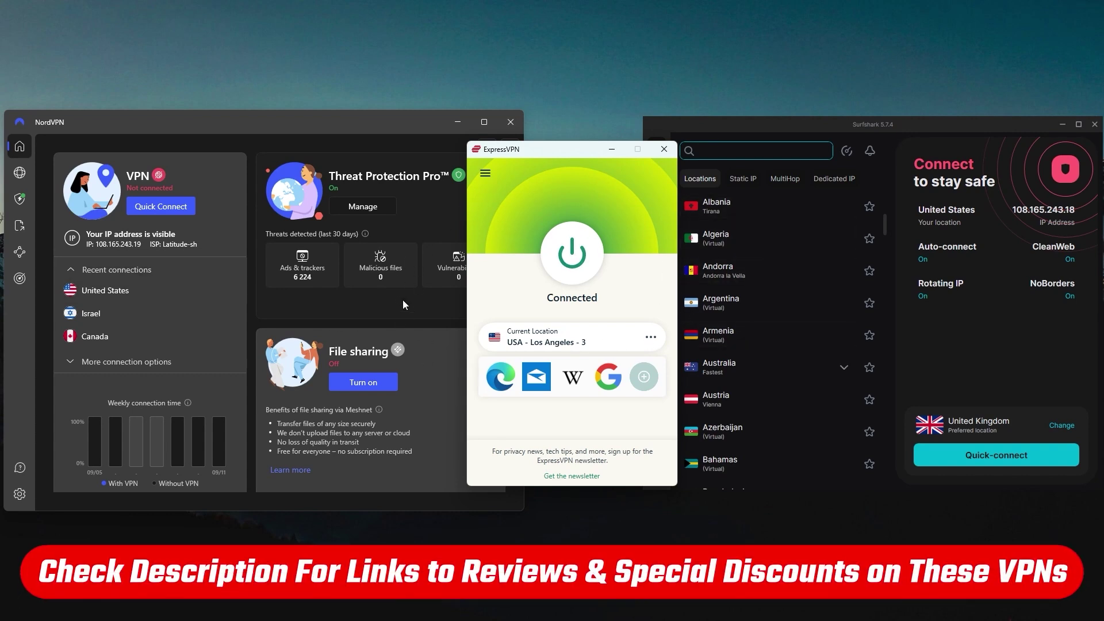
left_click(155, 361)
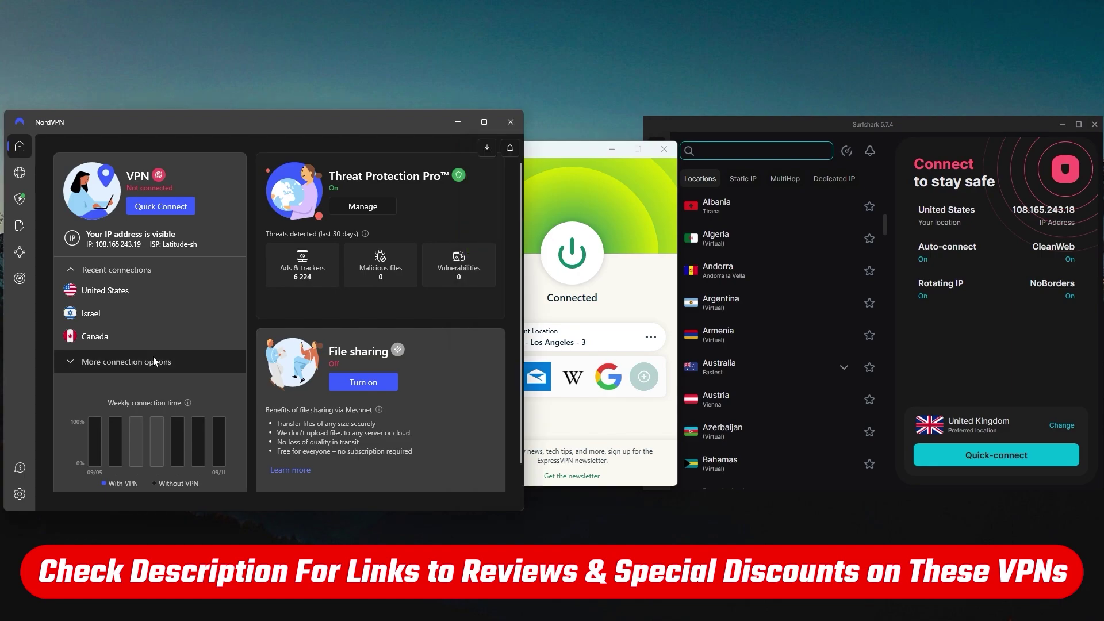
left_click(155, 361)
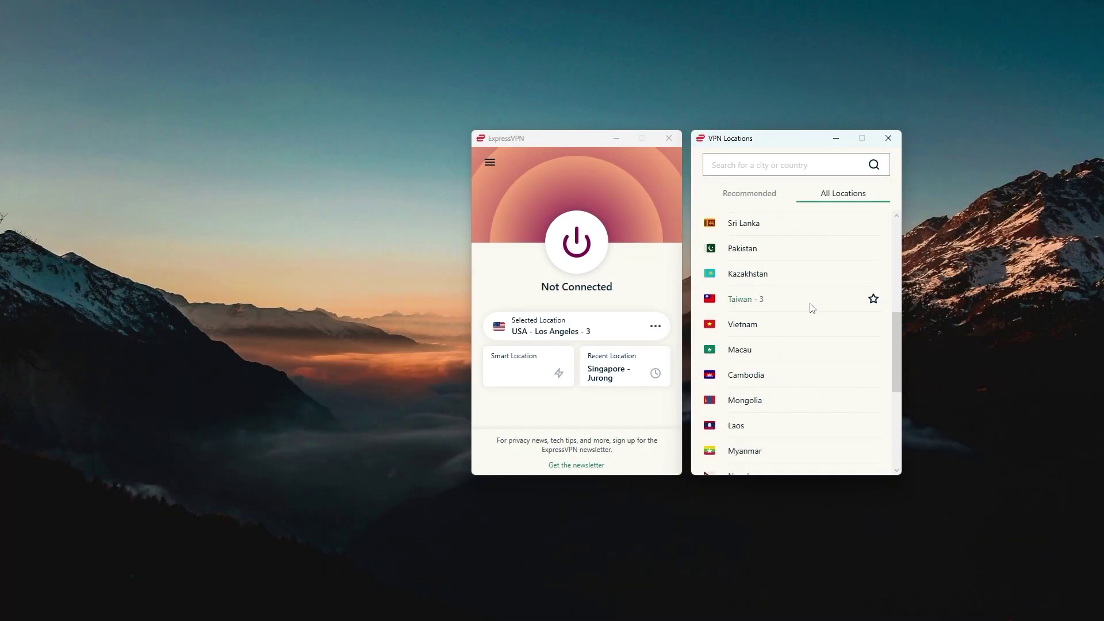
scroll(812, 308, "down", 5)
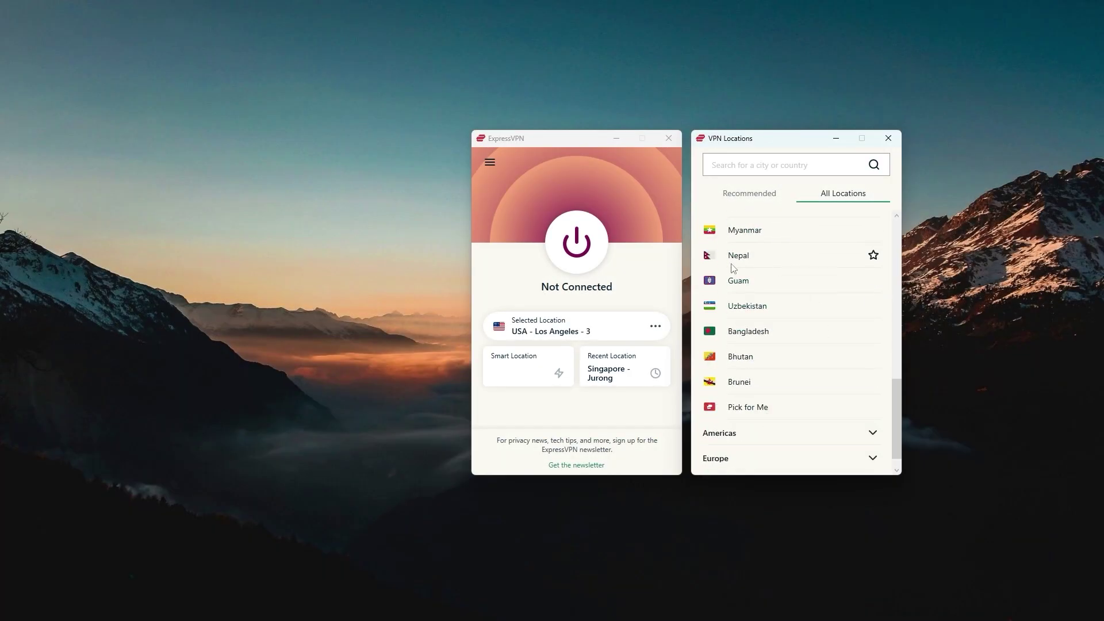
left_click(541, 282)
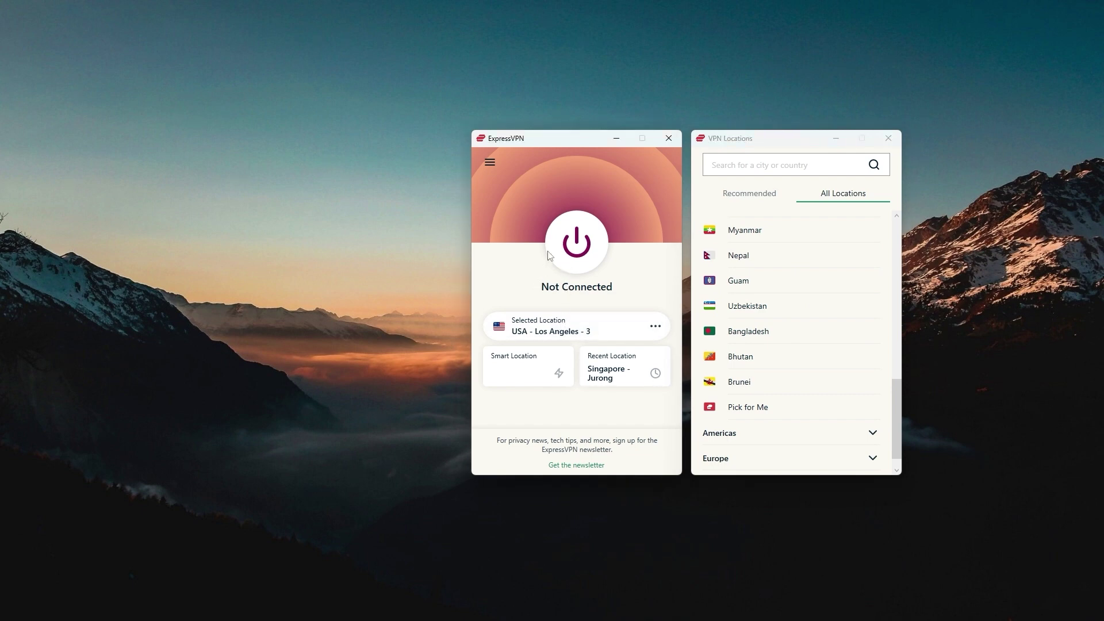
left_click(577, 246)
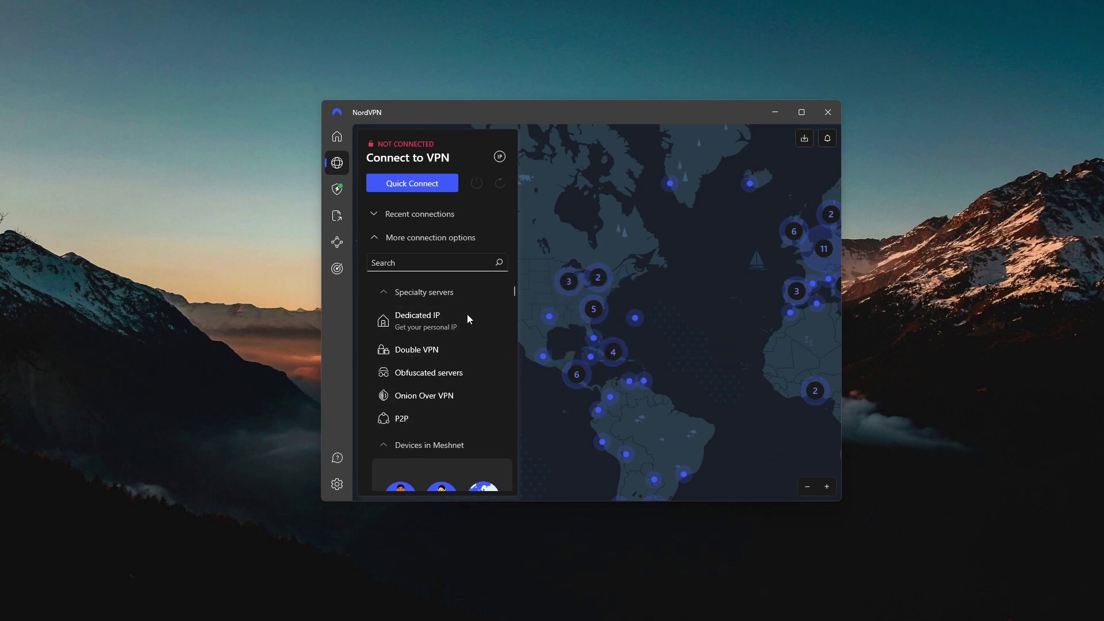
left_click(340, 191)
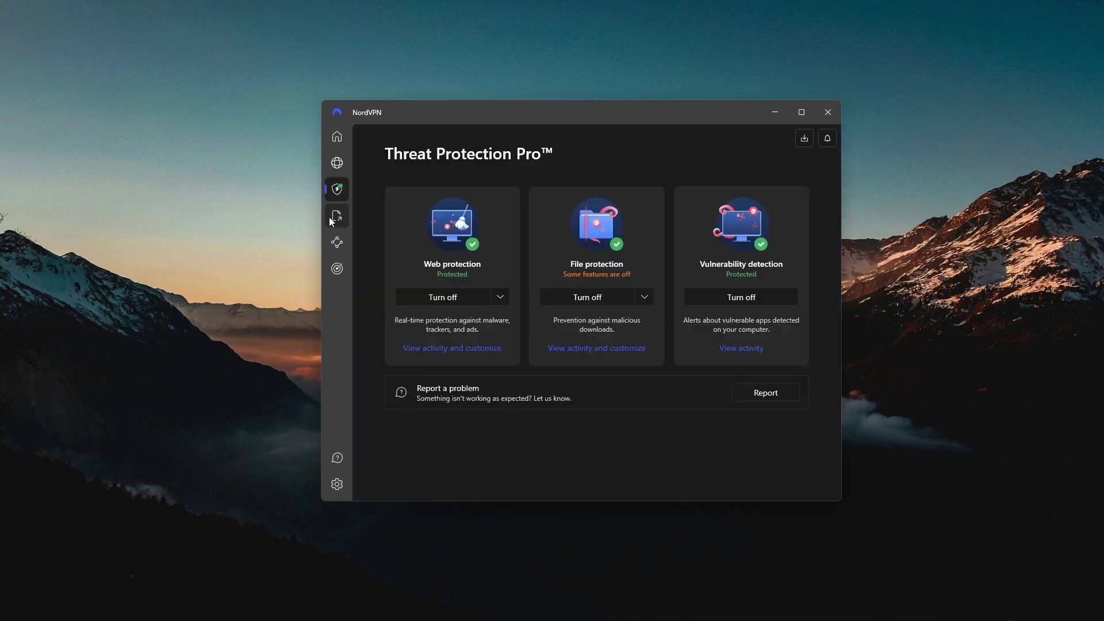
left_click(337, 216)
left_click(337, 242)
left_click(337, 269)
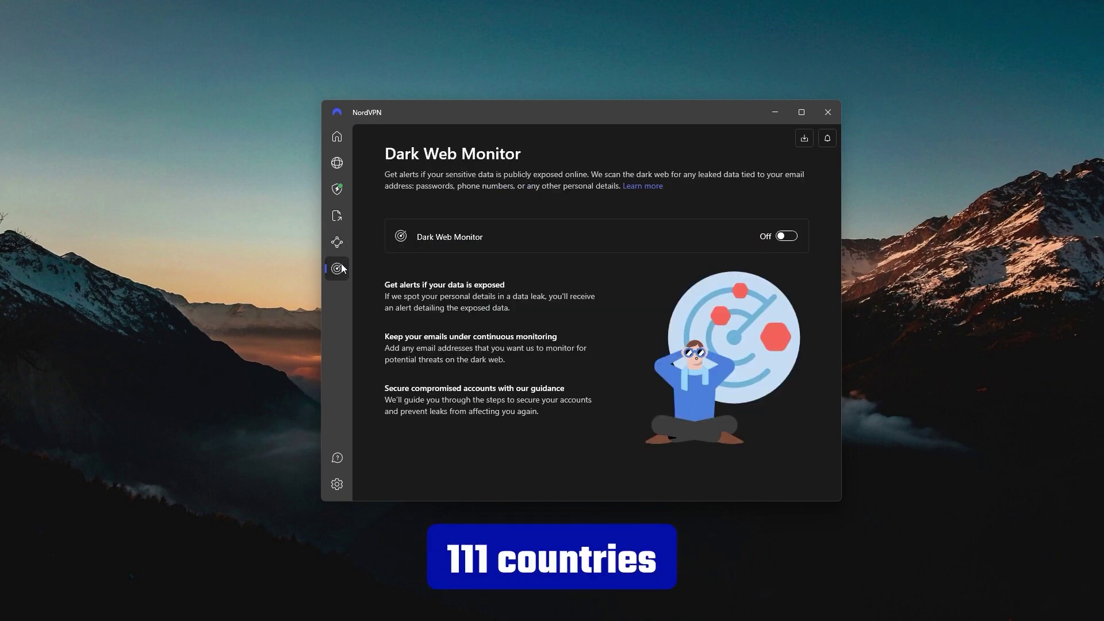
left_click(337, 484)
left_click(532, 267)
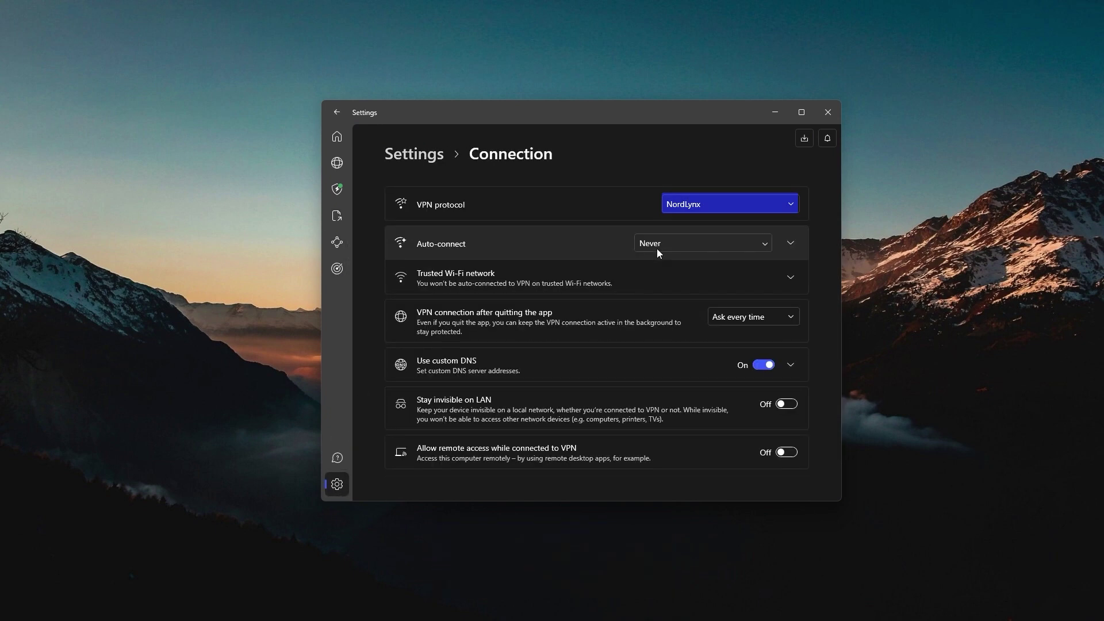
left_click(735, 203)
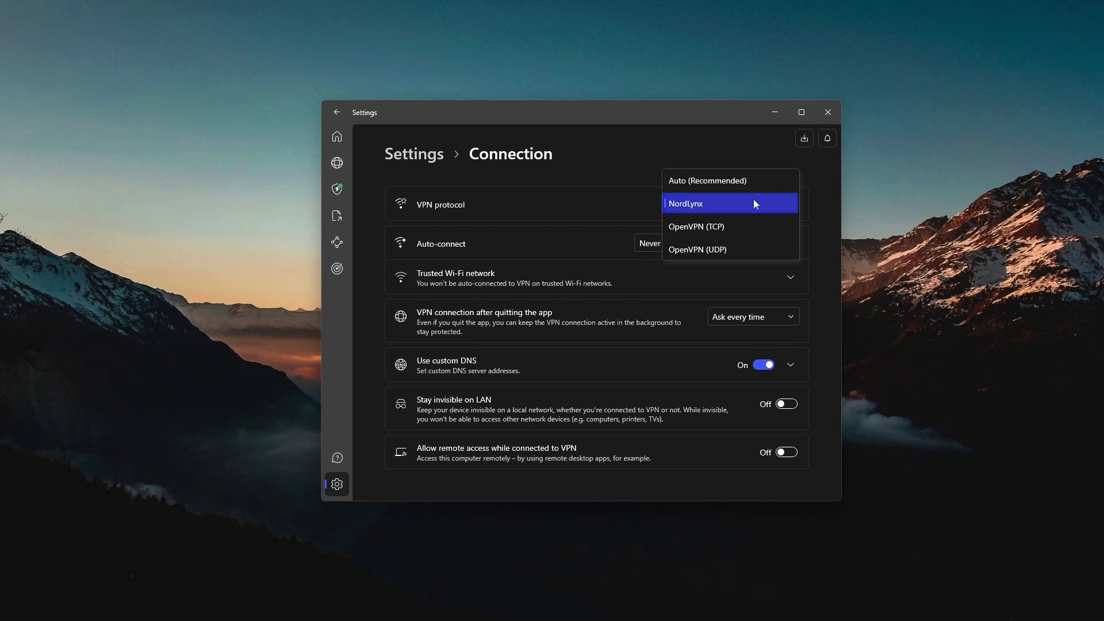
left_click(754, 200)
left_click(346, 163)
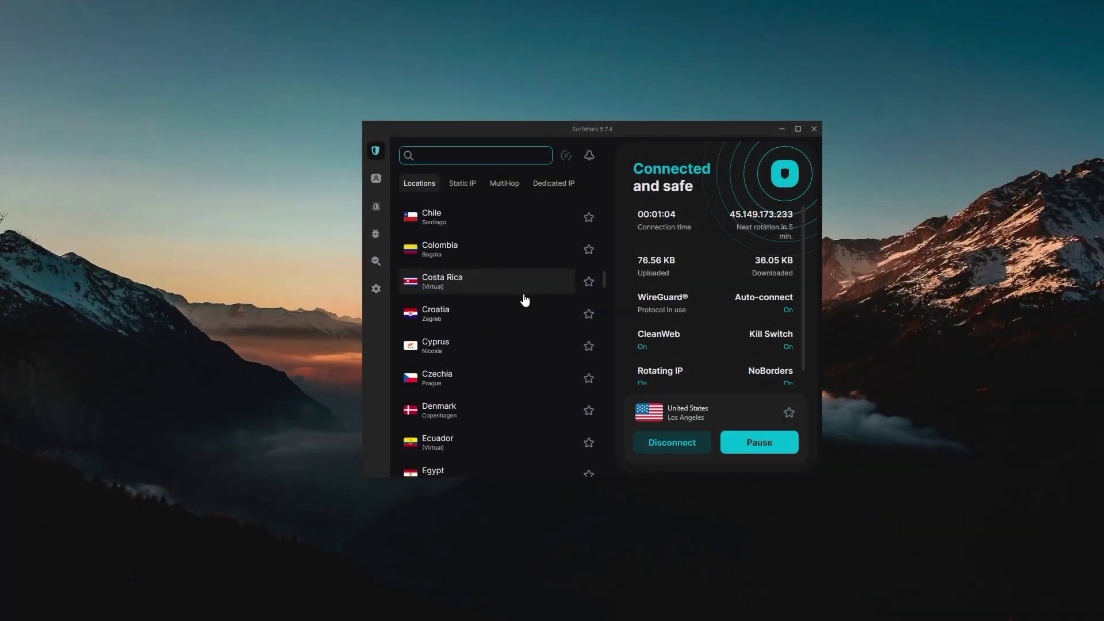
scroll(525, 299, "down", 20)
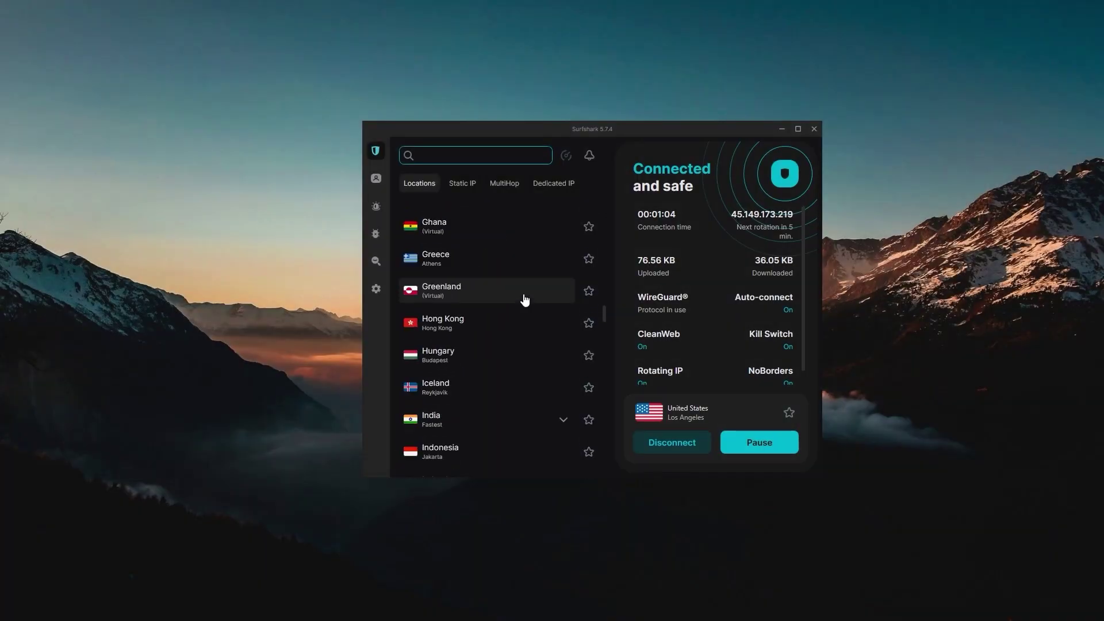